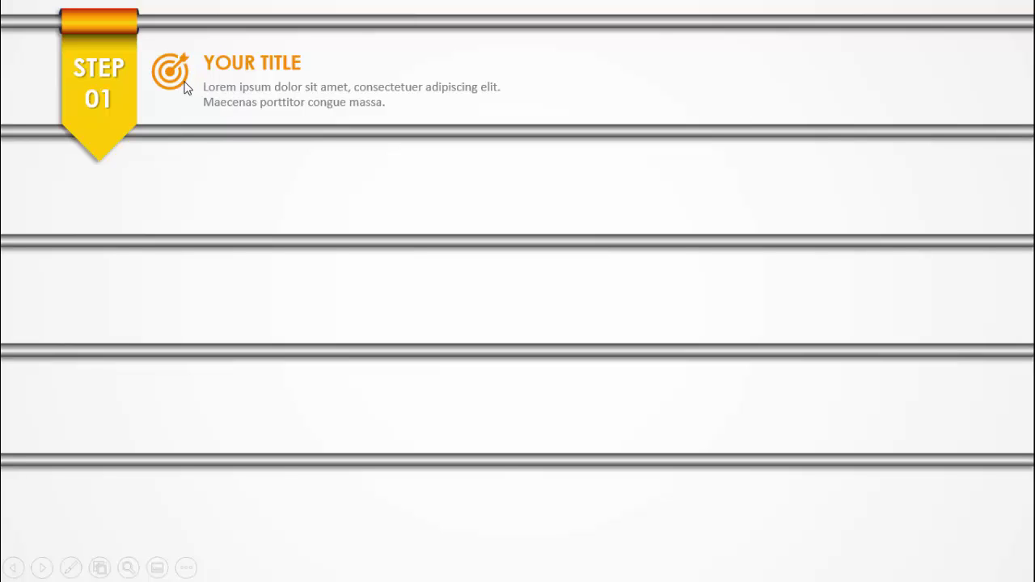
Step through the slideshow preview of the finished STEP ribbon rows, then return to blank slide 2
{"action": "left_click", "coordinate": [208, 181]}
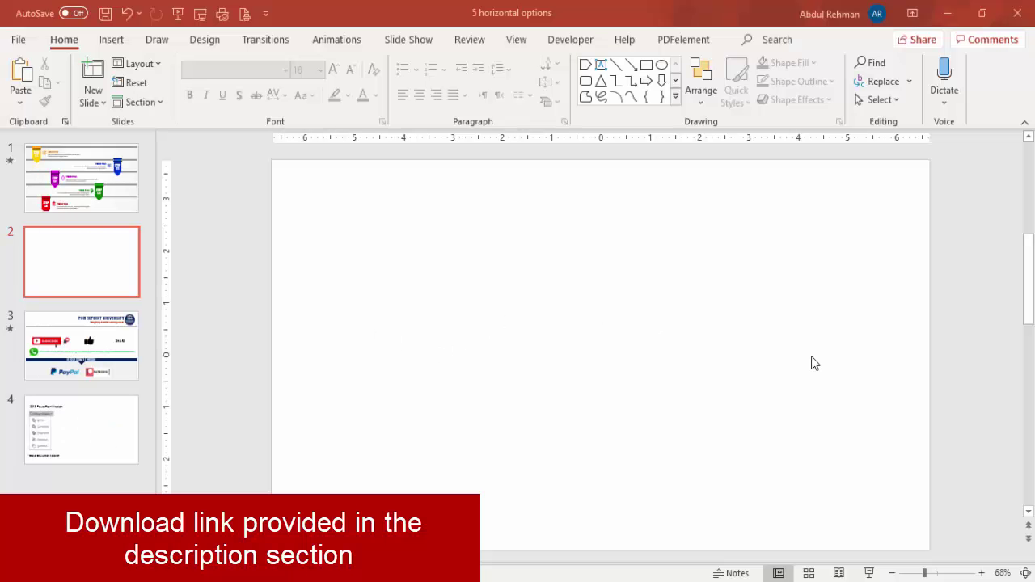
Draw a 0.2 by 13.33 inch rectangle across the top of slide 2, with no outline
{"action": "left_click", "coordinate": [117, 40]}
{"action": "left_click", "coordinate": [244, 105]}
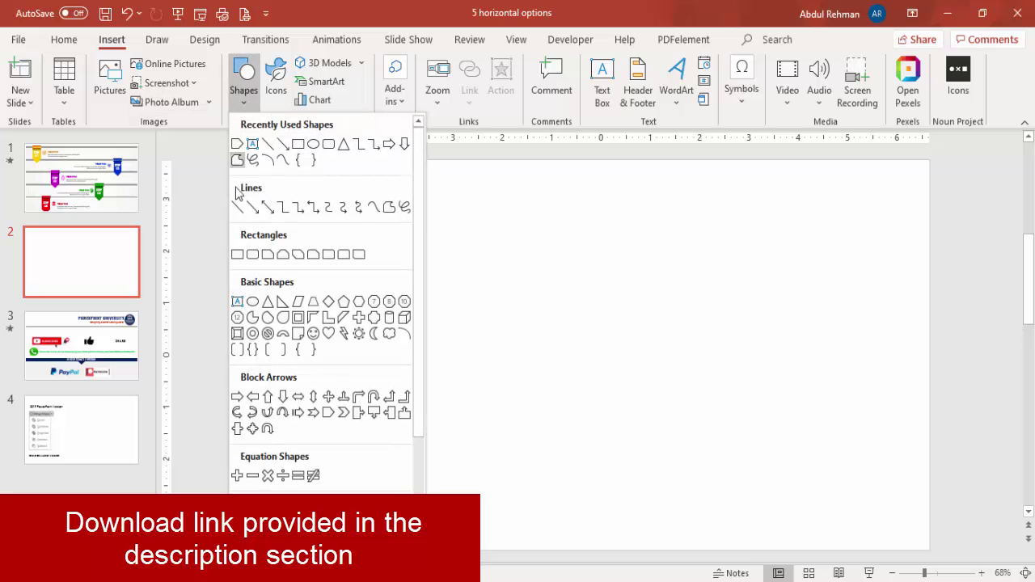
{"action": "left_click", "coordinate": [237, 256]}
{"action": "left_click_drag", "start_coordinate": [273, 193], "coordinate": [931, 201]}
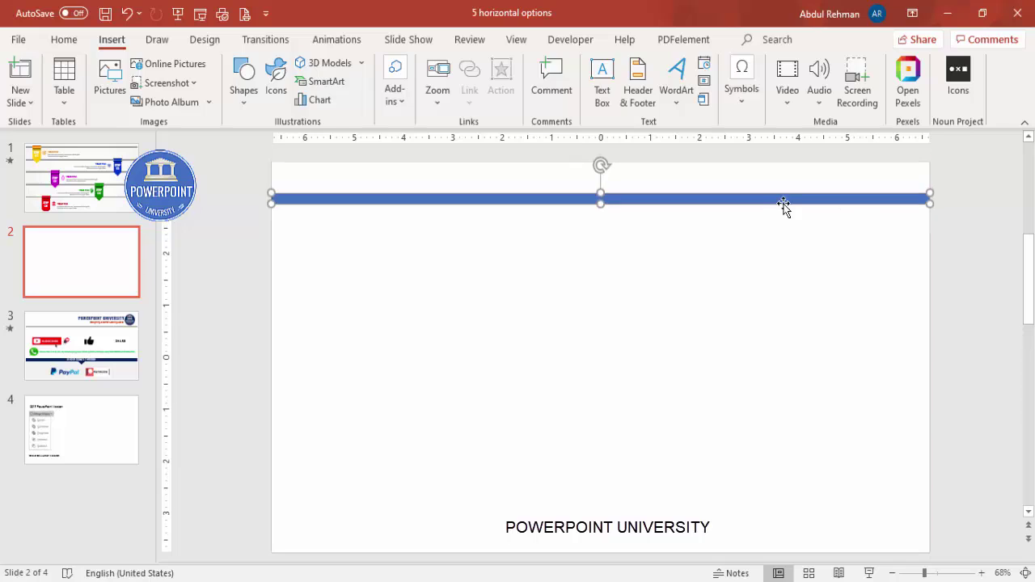
{"action": "left_click", "coordinate": [409, 81]}
{"action": "left_click", "coordinate": [410, 304]}
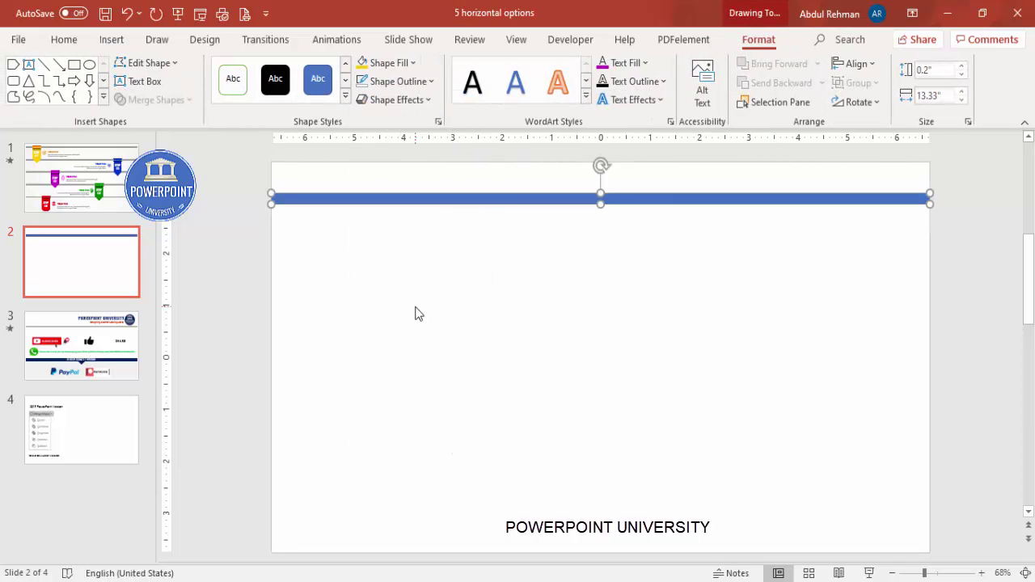
{"action": "right_click", "coordinate": [483, 198]}
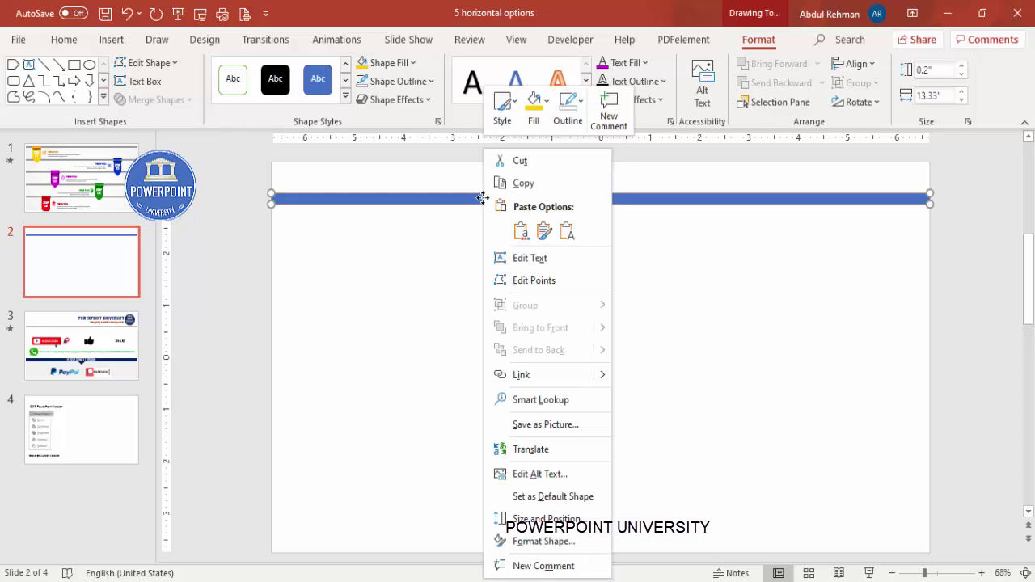
Switch the bar to a gradient fill with a dark grey left stop and a black right stop
{"action": "left_click", "coordinate": [572, 541]}
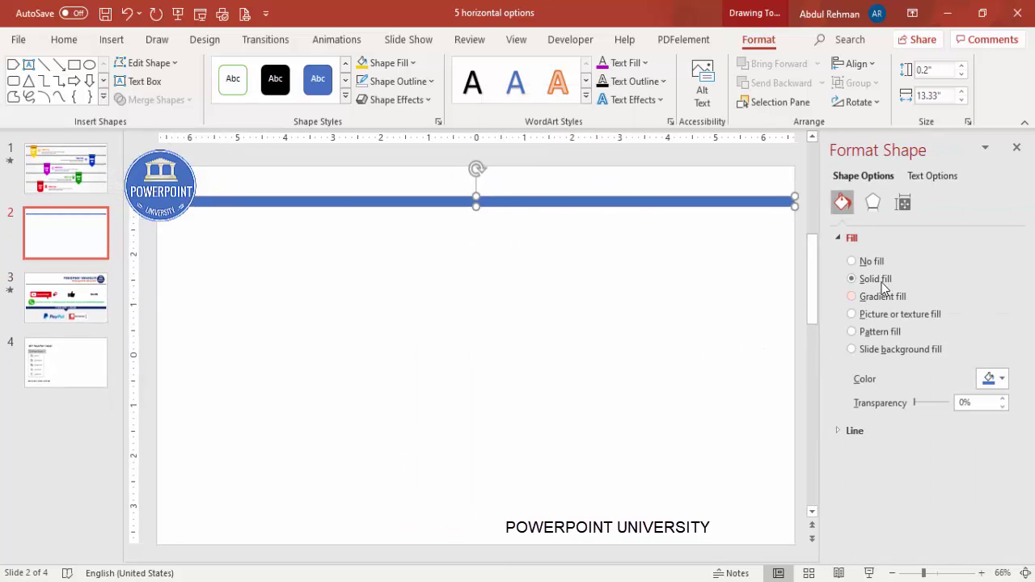
{"action": "left_click", "coordinate": [880, 299]}
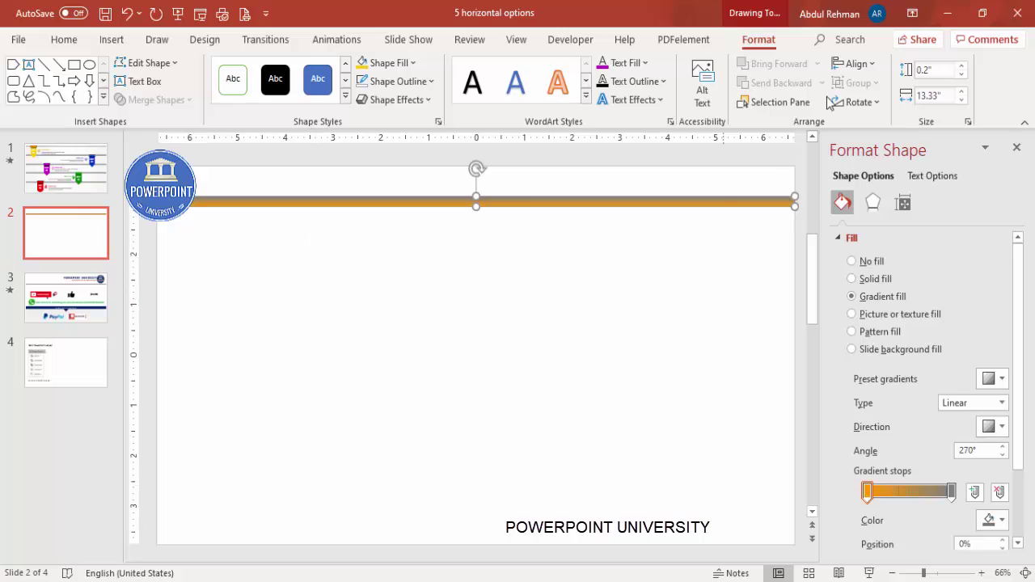
{"action": "left_click", "coordinate": [870, 495]}
{"action": "left_click", "coordinate": [995, 522]}
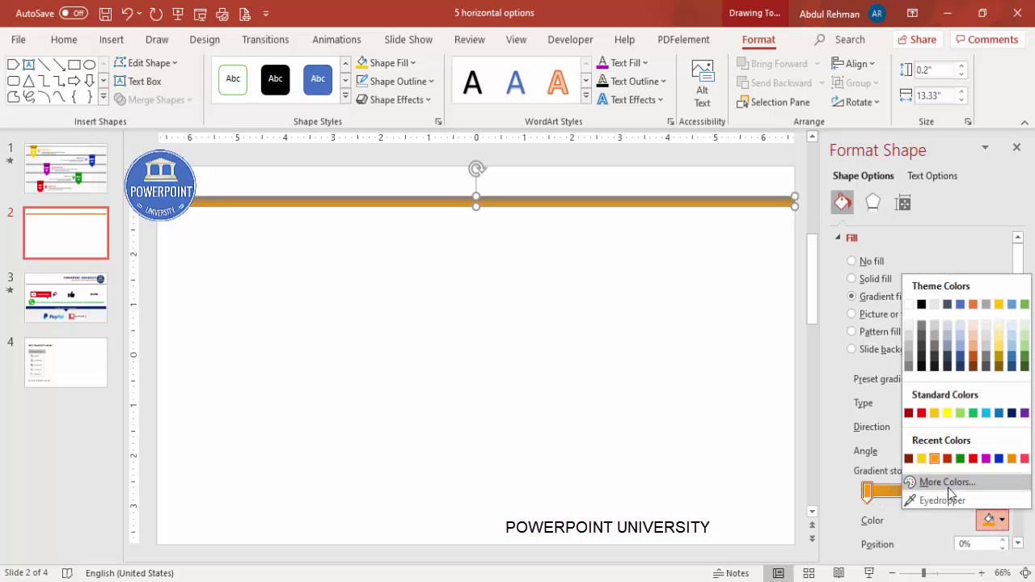
{"action": "left_click", "coordinate": [947, 485]}
{"action": "left_click", "coordinate": [469, 293]}
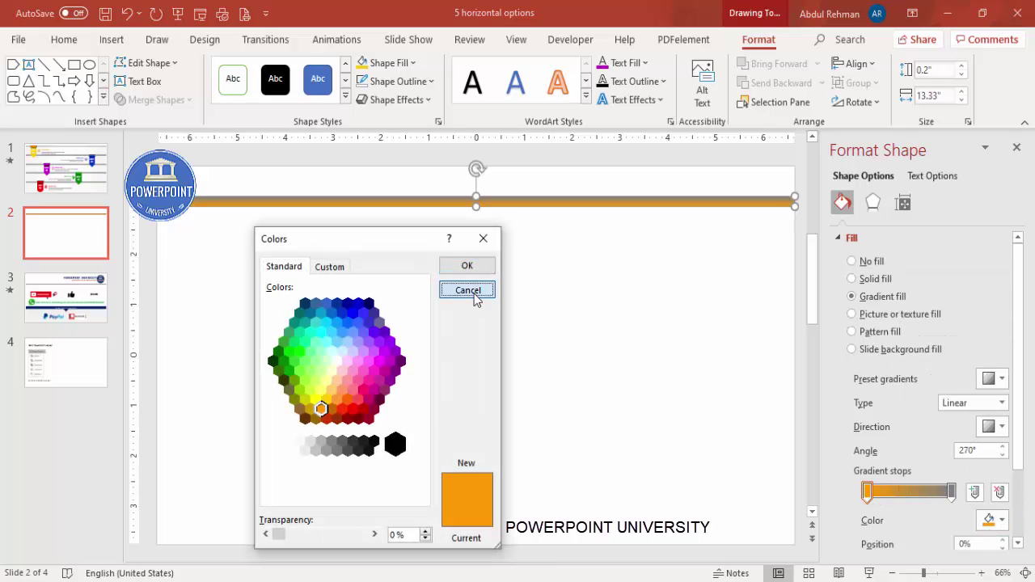
{"action": "left_click", "coordinate": [989, 518]}
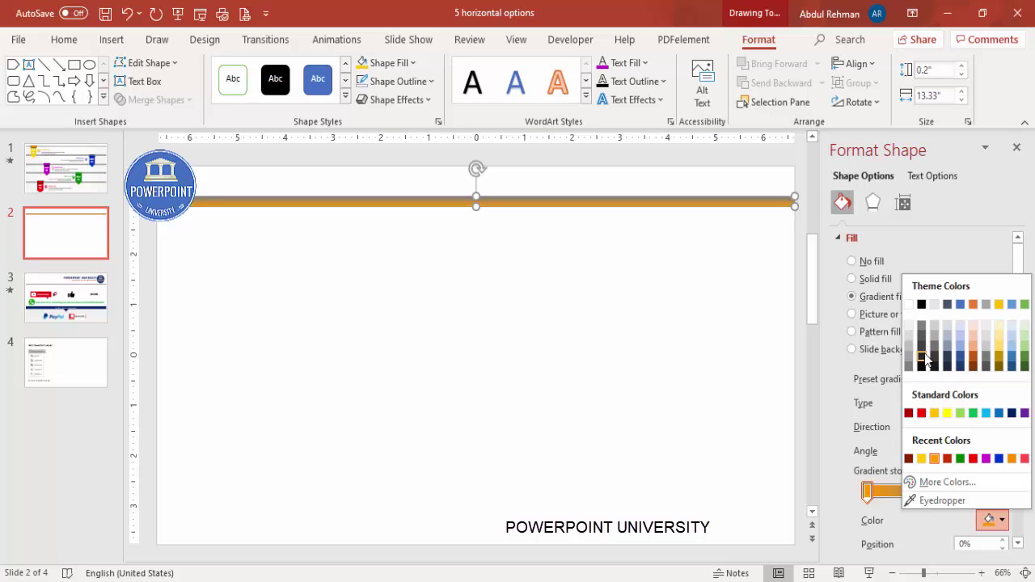
{"action": "left_click", "coordinate": [925, 354]}
{"action": "left_click", "coordinate": [952, 491]}
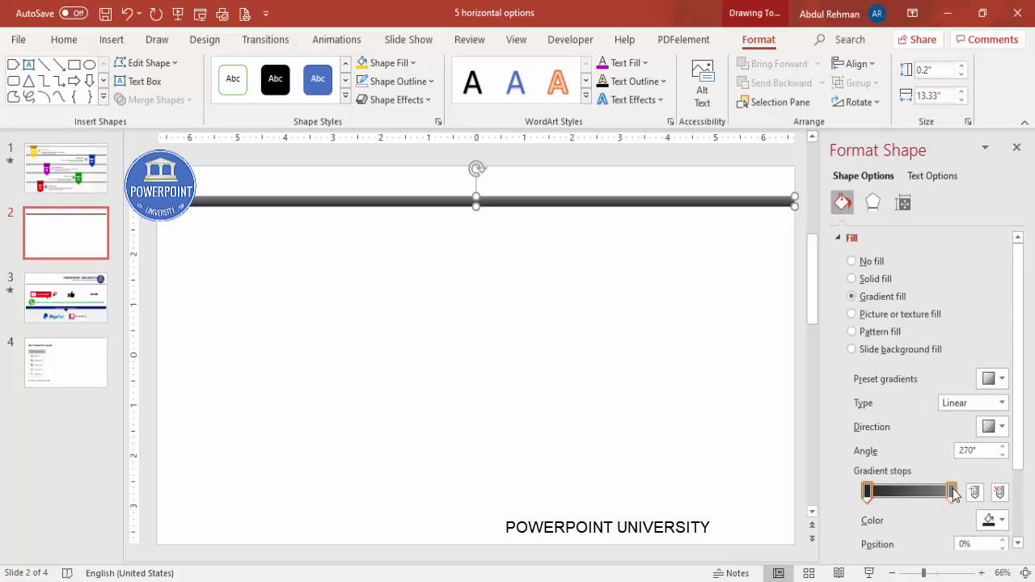
{"action": "left_click", "coordinate": [990, 520]}
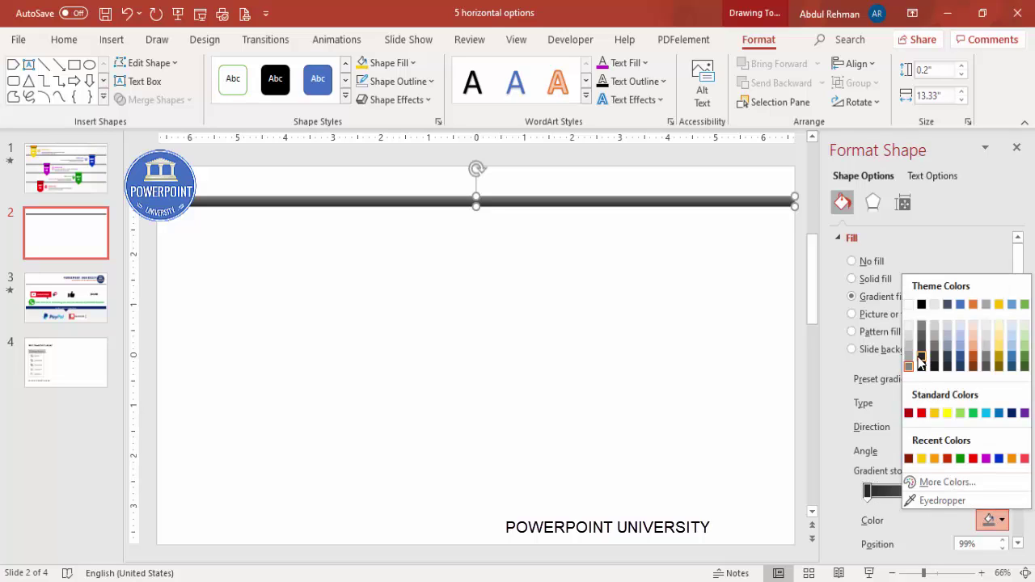
{"action": "left_click", "coordinate": [918, 356]}
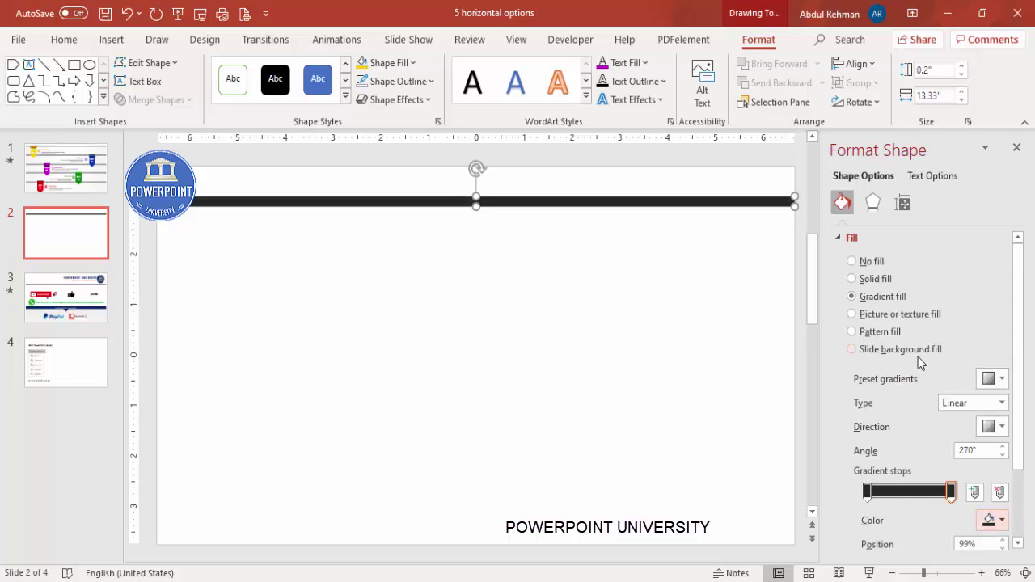
Add grey gradient stops at 26%, 82% and 51%, the 51% one lighter grey
{"action": "left_click", "coordinate": [888, 495]}
{"action": "left_click", "coordinate": [990, 520]}
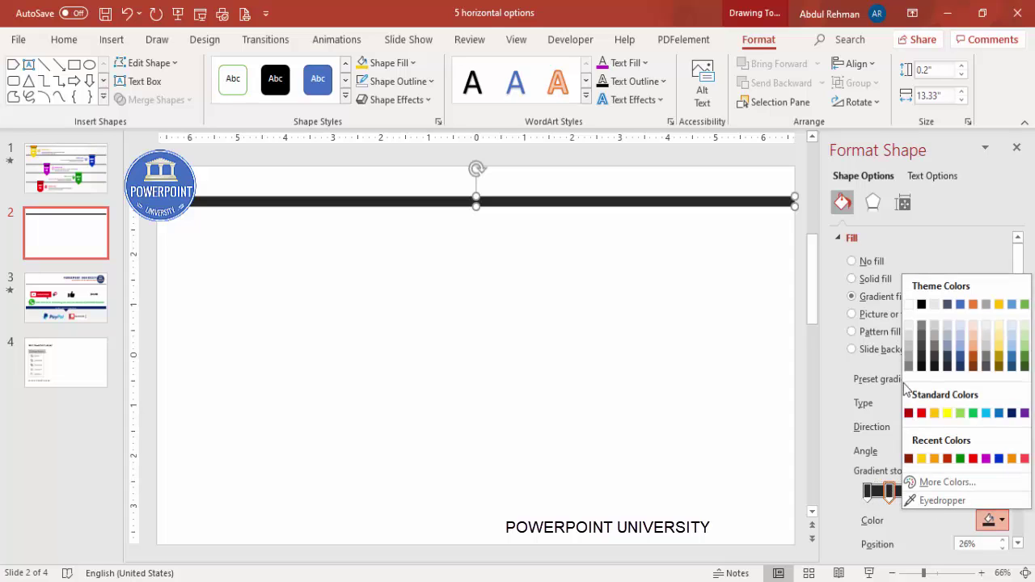
{"action": "left_click", "coordinate": [909, 366]}
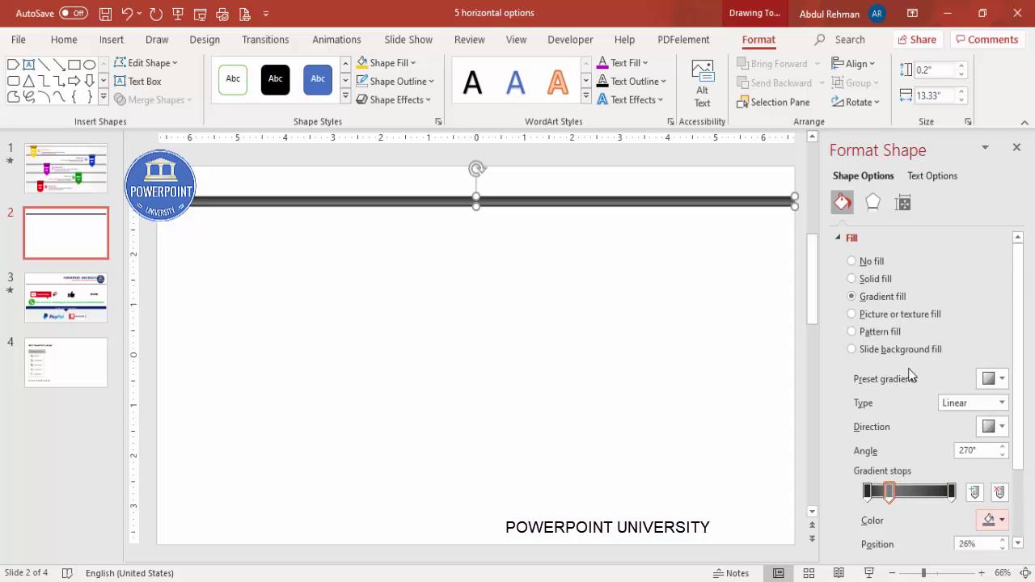
{"action": "left_click", "coordinate": [938, 491]}
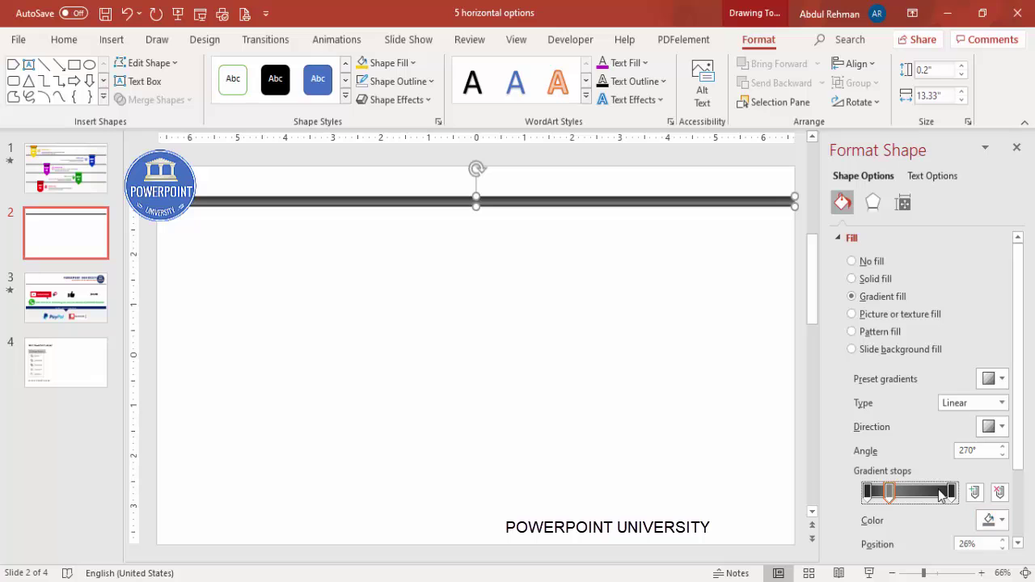
{"action": "left_click", "coordinate": [999, 521]}
{"action": "left_click", "coordinate": [909, 368]}
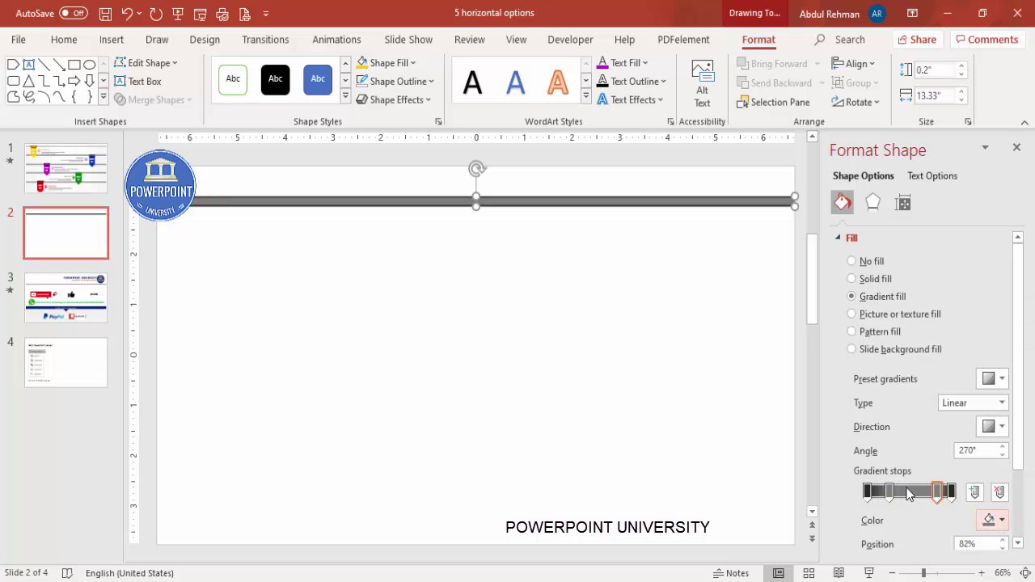
{"action": "left_click", "coordinate": [912, 492]}
{"action": "left_click", "coordinate": [999, 522]}
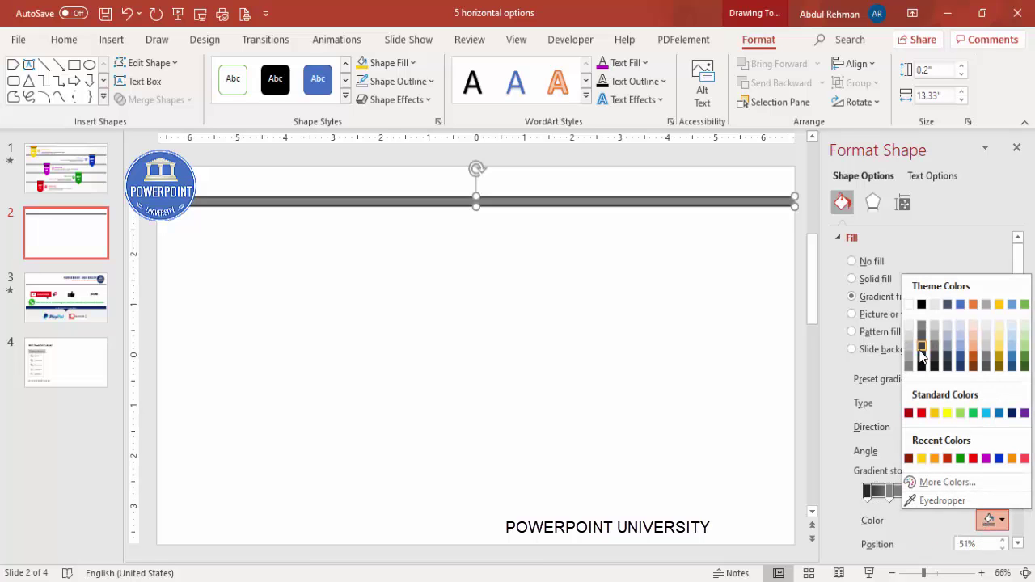
{"action": "left_click", "coordinate": [909, 345]}
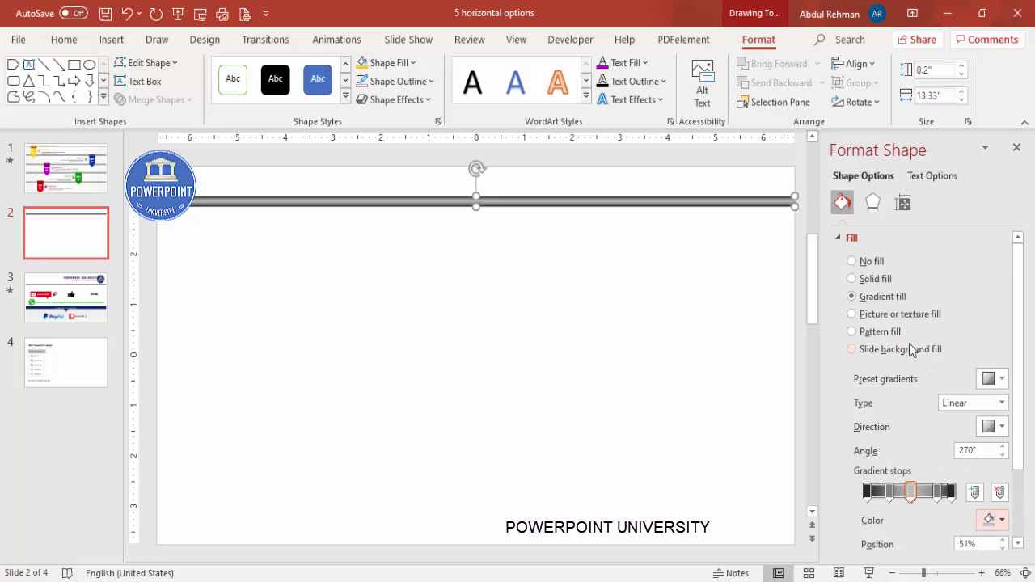
{"action": "left_click", "coordinate": [356, 253]}
{"action": "left_click", "coordinate": [361, 202]}
Make the metallic bar slightly taller, to 0.24 inches
{"action": "left_click_drag", "start_coordinate": [476, 204], "coordinate": [478, 206]}
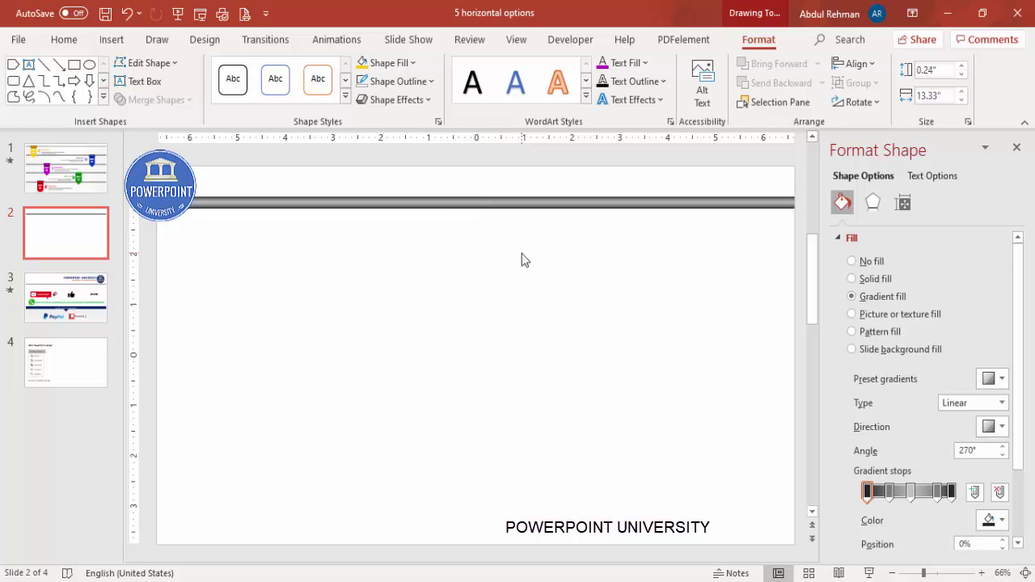
{"action": "left_click", "coordinate": [522, 255]}
{"action": "double_click", "coordinate": [529, 204]}
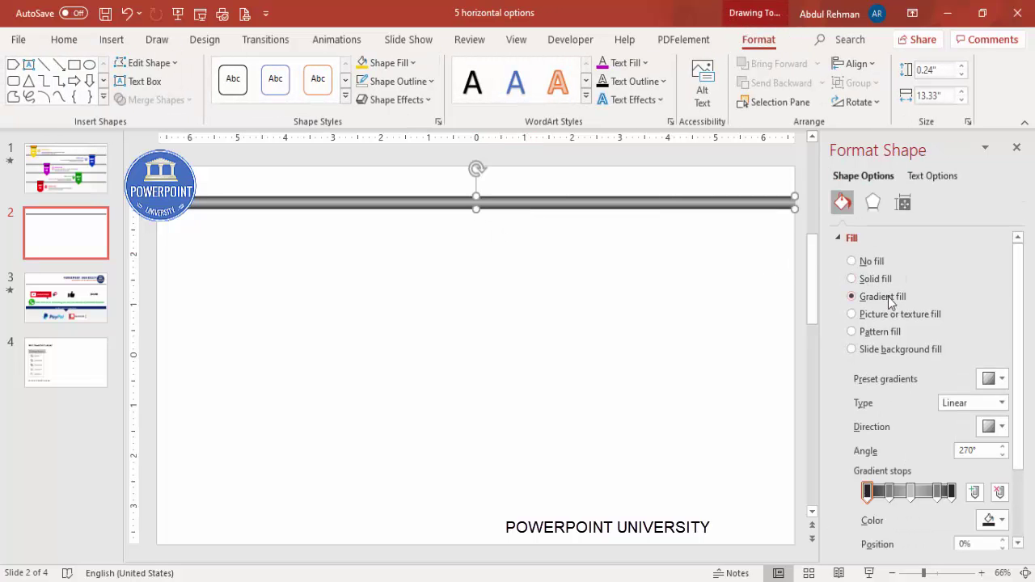
Give the bar an Offset: Bottom drop shadow and make sure it has no outline
{"action": "left_click", "coordinate": [873, 204]}
{"action": "left_click", "coordinate": [993, 259]}
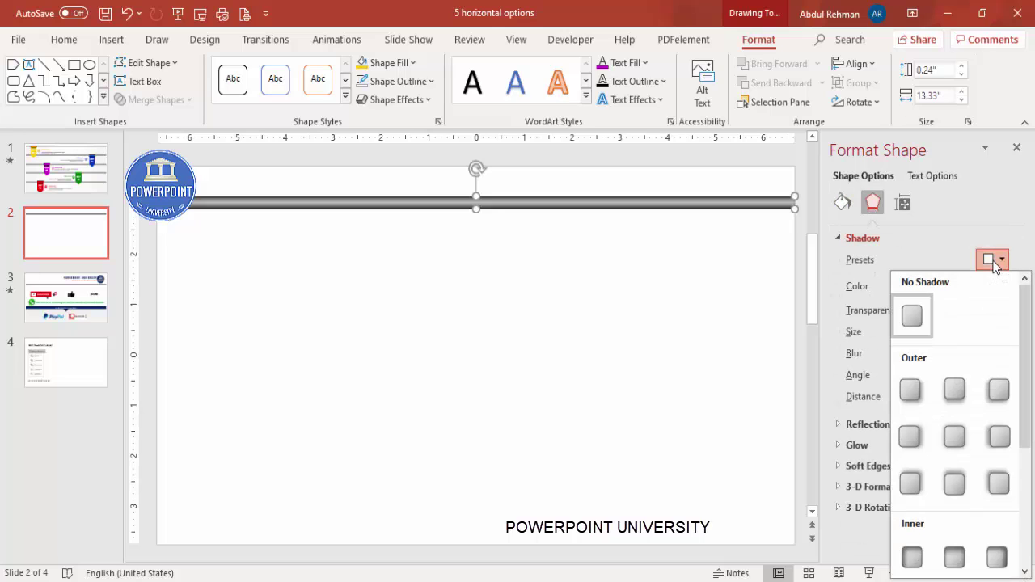
{"action": "left_click", "coordinate": [951, 390]}
{"action": "left_click", "coordinate": [395, 81]}
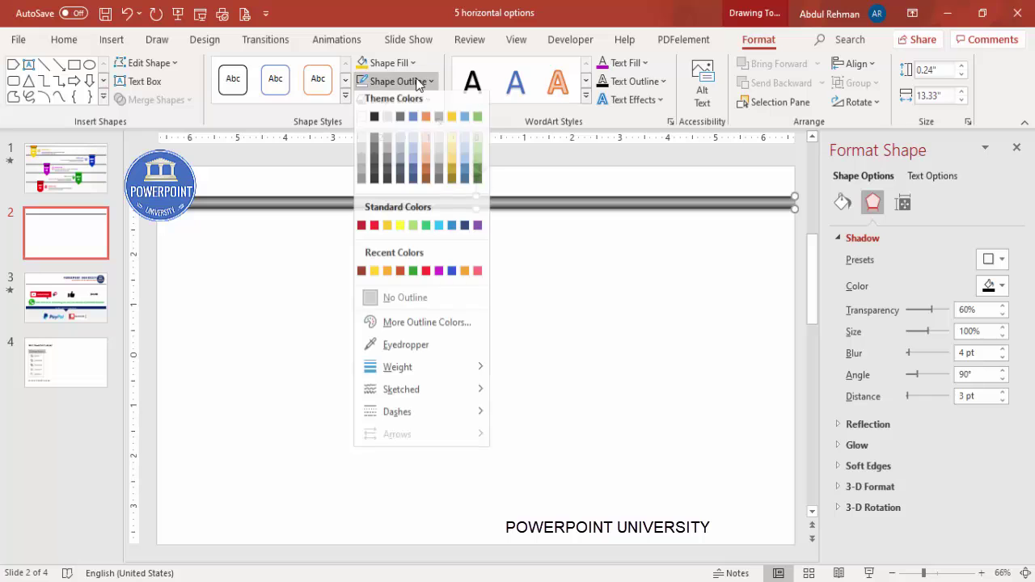
{"action": "left_click", "coordinate": [446, 305]}
{"action": "left_click", "coordinate": [410, 282]}
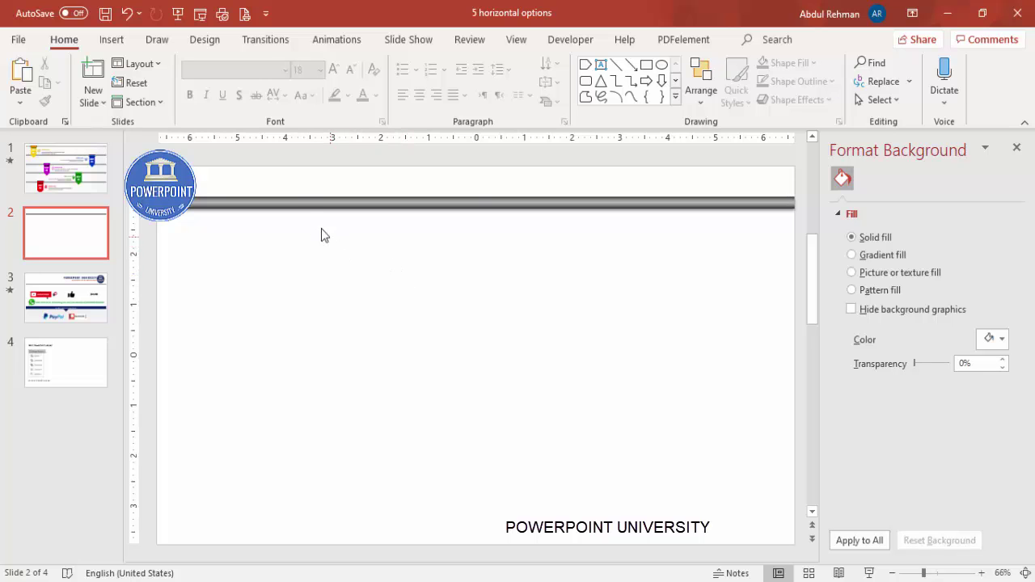
{"action": "left_click", "coordinate": [289, 202]}
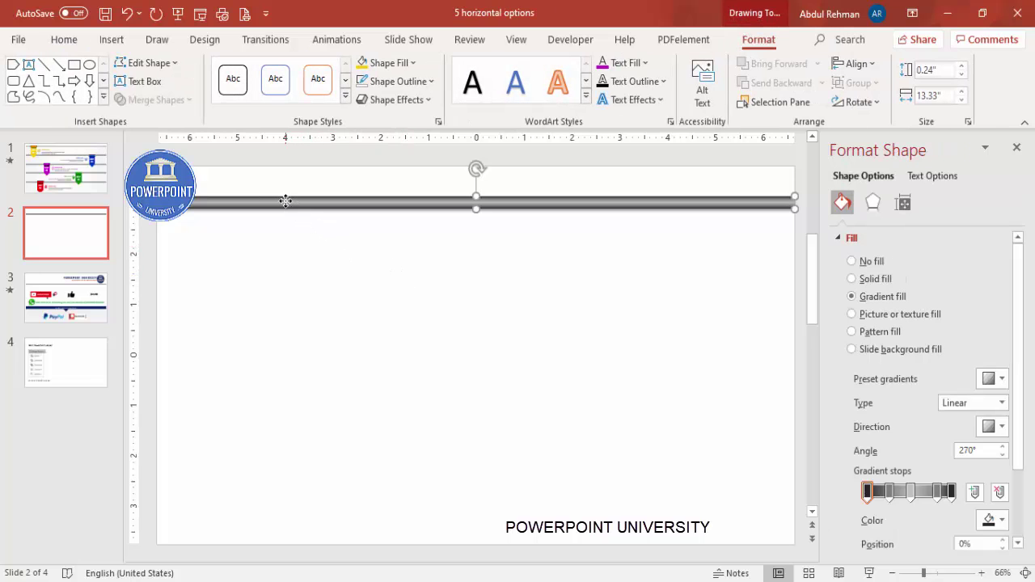
Duplicate the bar and shrink the copy into a short sleeve on the bar's left end
{"action": "left_click_drag", "start_coordinate": [286, 201], "coordinate": [304, 263]}
{"action": "left_click_drag", "start_coordinate": [177, 269], "coordinate": [531, 274]}
{"action": "left_click_drag", "start_coordinate": [615, 268], "coordinate": [227, 203]}
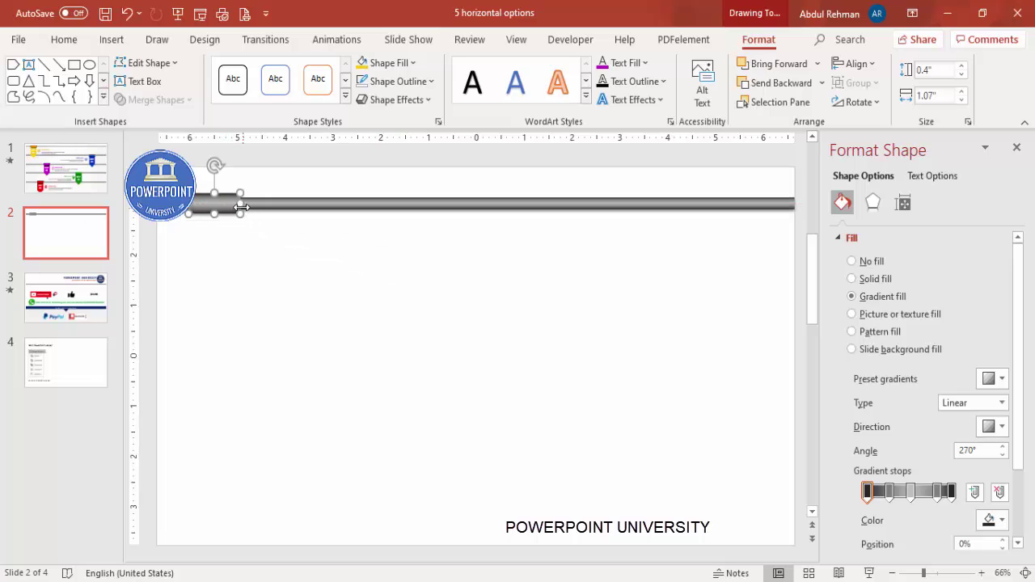
{"action": "key", "text": "Escape"}
{"action": "left_click", "coordinate": [230, 207]}
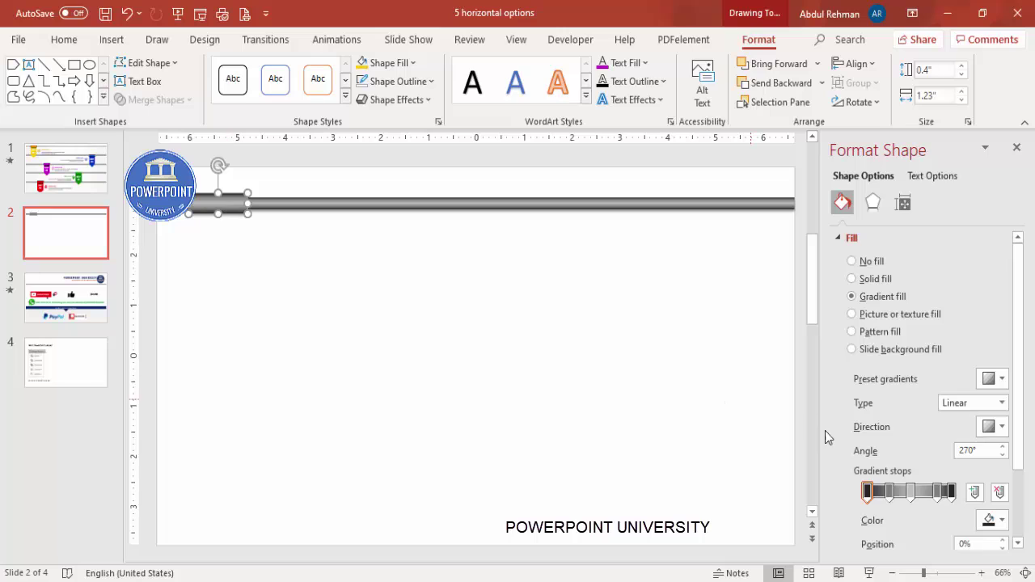
Set the sleeve gradient's first and last stops to red
{"action": "left_click", "coordinate": [868, 492]}
{"action": "left_click", "coordinate": [994, 521]}
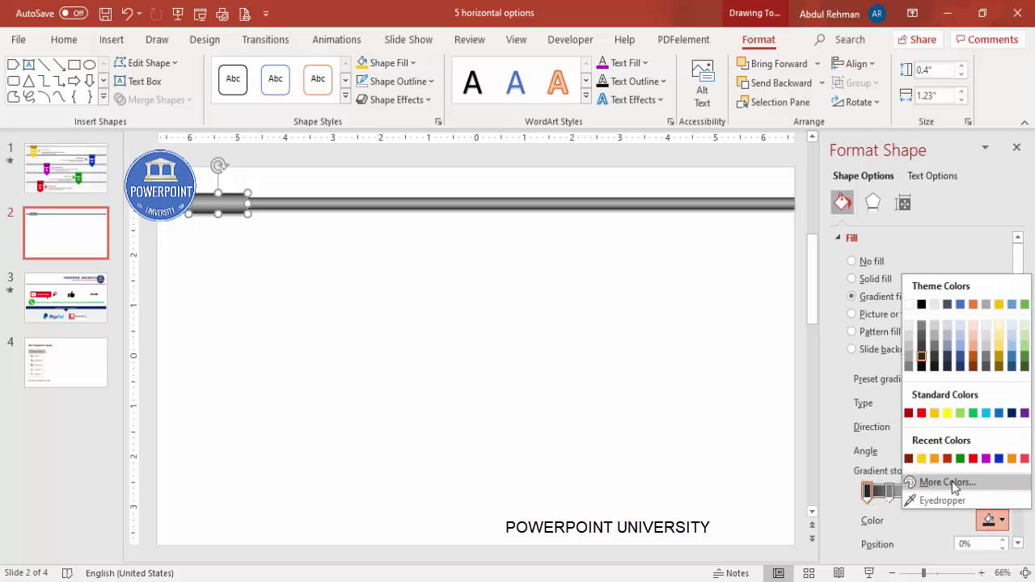
{"action": "left_click", "coordinate": [952, 481]}
{"action": "left_click", "coordinate": [293, 267]}
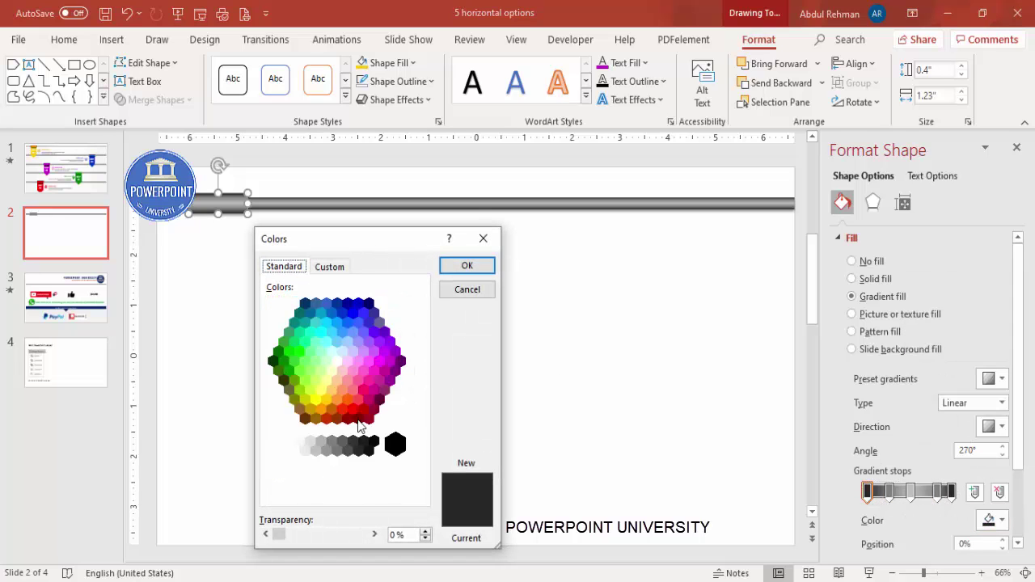
{"action": "left_click", "coordinate": [327, 419]}
{"action": "left_click", "coordinate": [468, 266]}
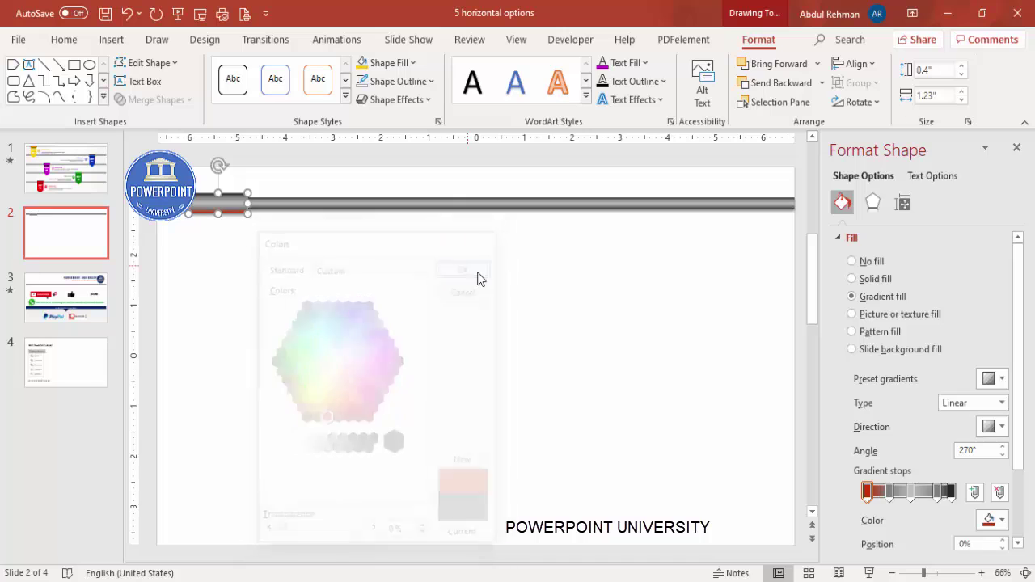
{"action": "left_click", "coordinate": [951, 491]}
{"action": "left_click", "coordinate": [994, 520]}
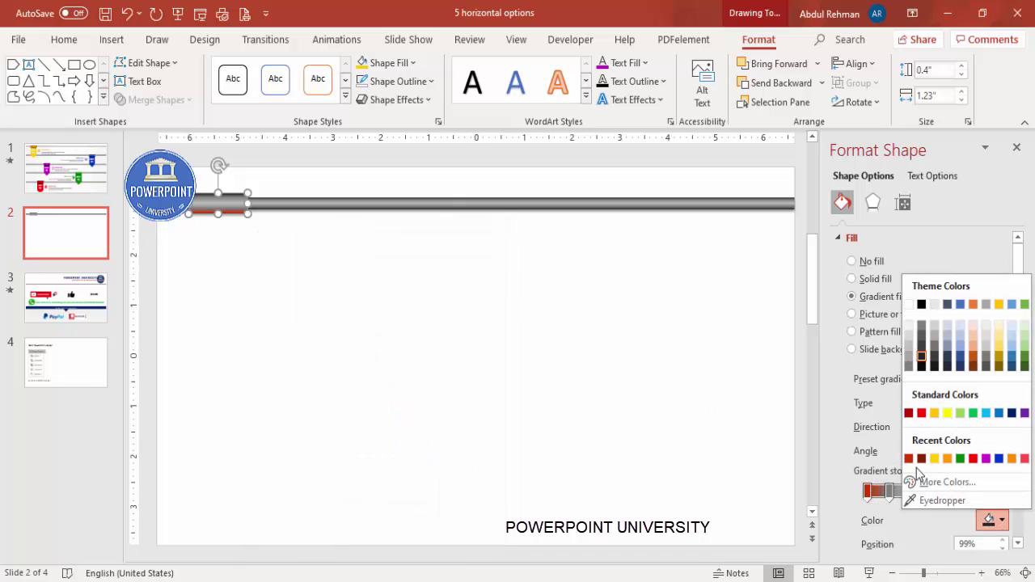
{"action": "left_click", "coordinate": [909, 459]}
Set the sleeve gradient's 26% and 82% stops to orange
{"action": "left_click", "coordinate": [890, 491]}
{"action": "left_click", "coordinate": [994, 521]}
{"action": "left_click", "coordinate": [945, 483]}
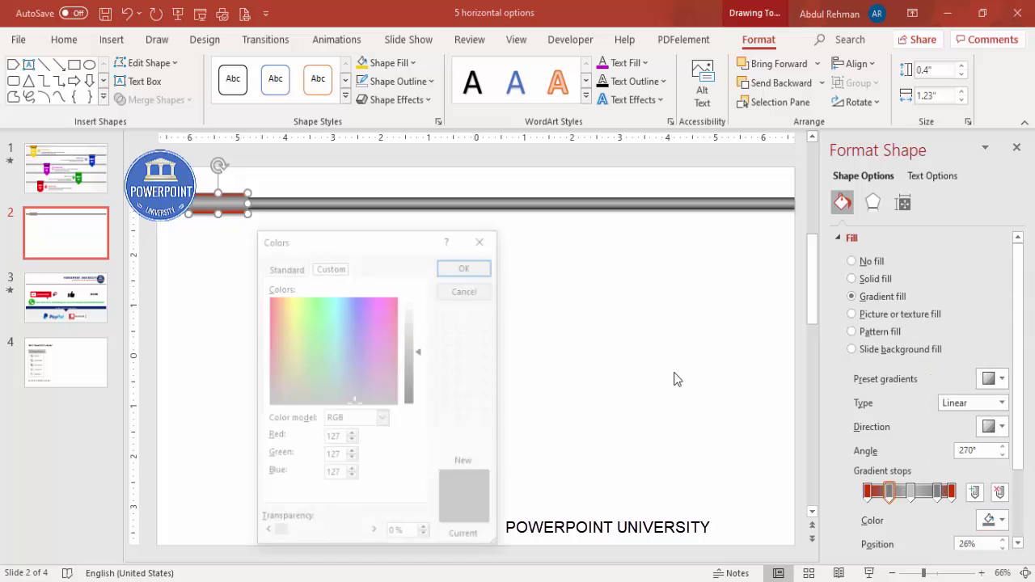
{"action": "left_click", "coordinate": [284, 267]}
{"action": "left_click", "coordinate": [322, 409]}
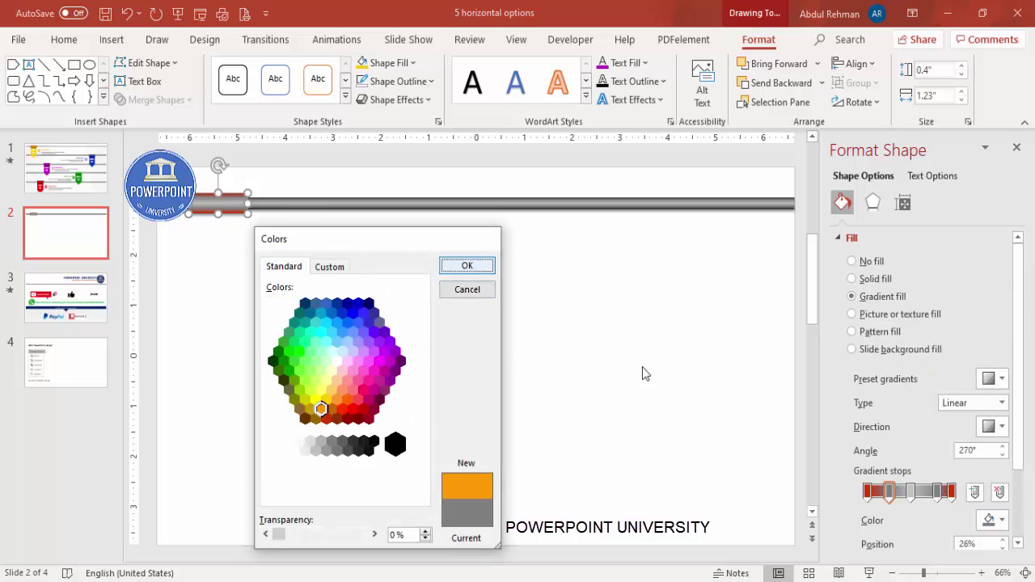
{"action": "left_click", "coordinate": [489, 272]}
{"action": "left_click", "coordinate": [938, 493]}
{"action": "left_click", "coordinate": [994, 520]}
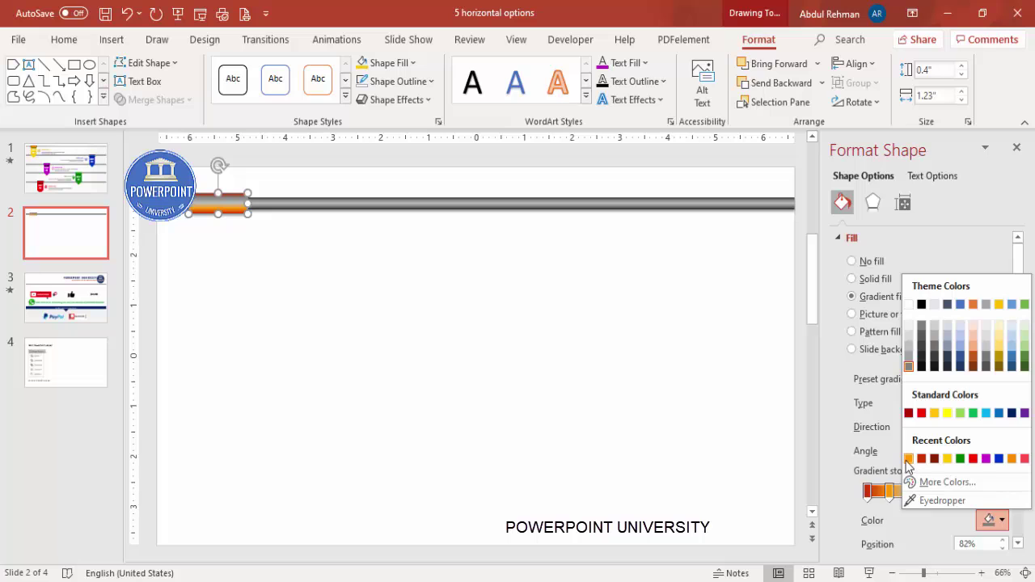
{"action": "left_click", "coordinate": [910, 460]}
Set the sleeve gradient's 51% stop to yellow
{"action": "left_click", "coordinate": [928, 493]}
{"action": "left_click", "coordinate": [994, 520]}
{"action": "left_click", "coordinate": [935, 483]}
{"action": "left_click", "coordinate": [284, 267]}
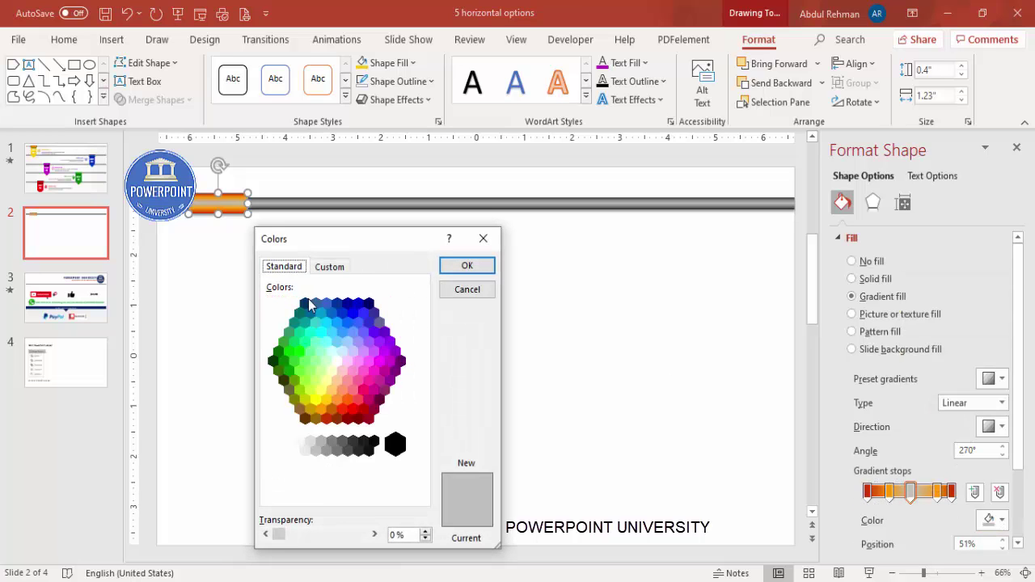
{"action": "left_click", "coordinate": [326, 399]}
{"action": "left_click", "coordinate": [466, 265]}
{"action": "left_click", "coordinate": [275, 254]}
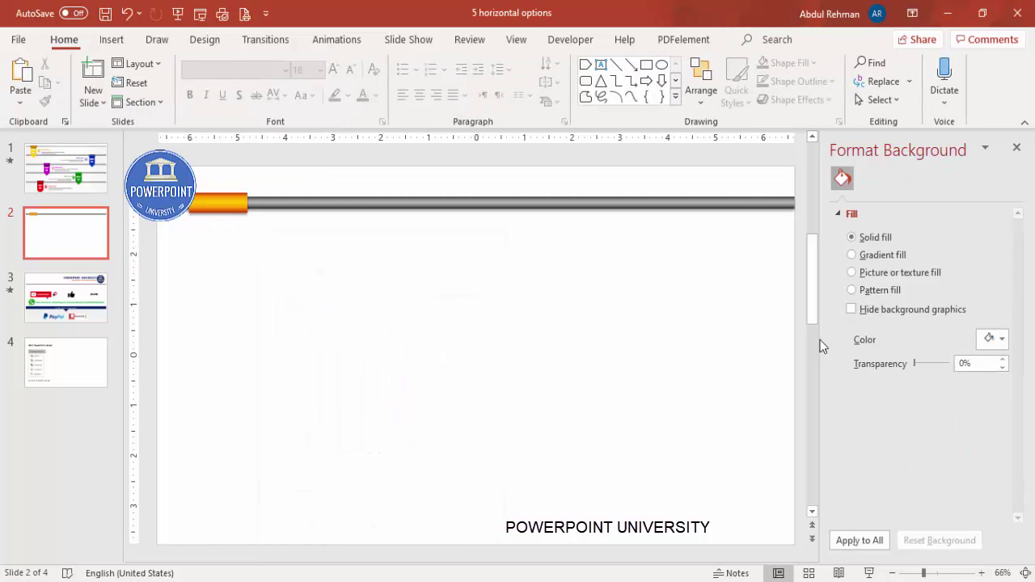
{"action": "left_click", "coordinate": [224, 211]}
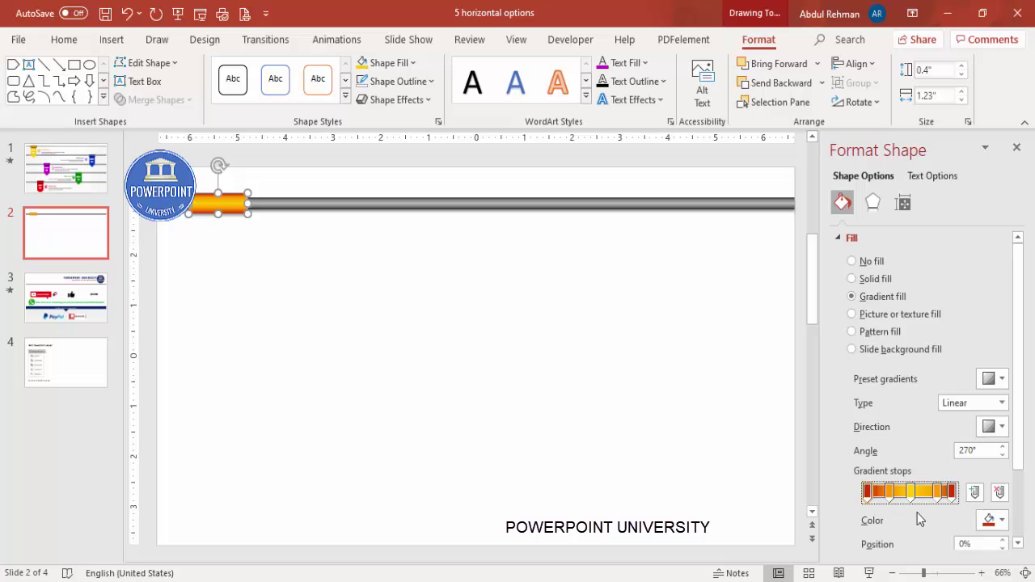
Darken the red of the first gradient stop using a custom colour
{"action": "left_click", "coordinate": [989, 522]}
{"action": "left_click", "coordinate": [920, 491]}
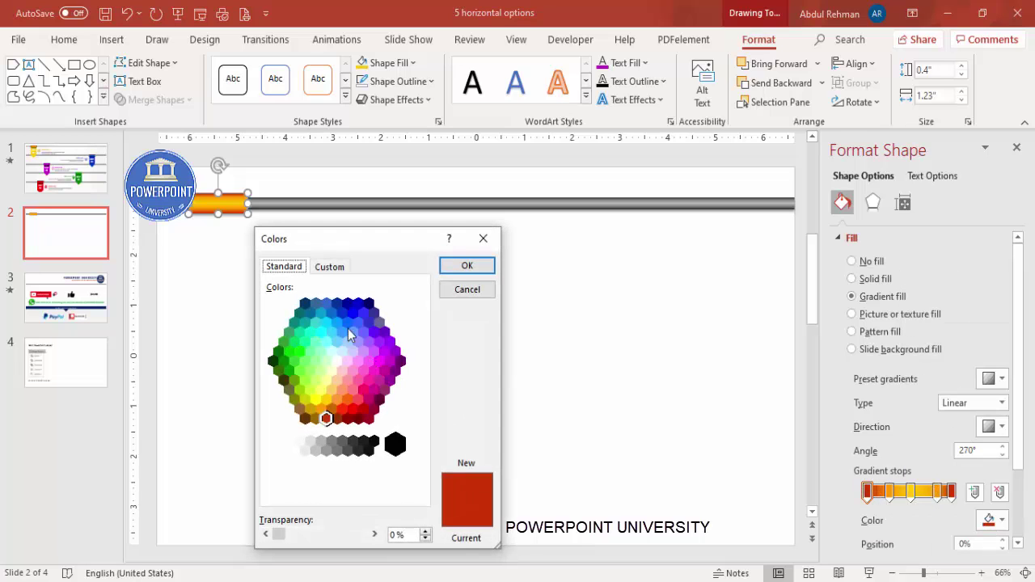
{"action": "left_click", "coordinate": [327, 271]}
{"action": "left_click_drag", "start_coordinate": [424, 364], "coordinate": [424, 377]}
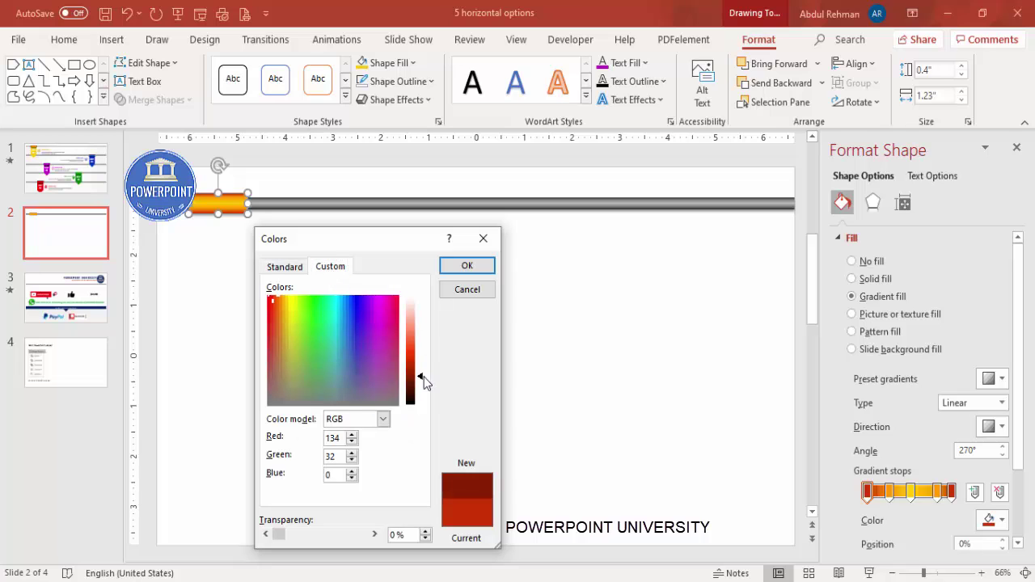
{"action": "left_click", "coordinate": [464, 265]}
{"action": "left_click", "coordinate": [452, 280]}
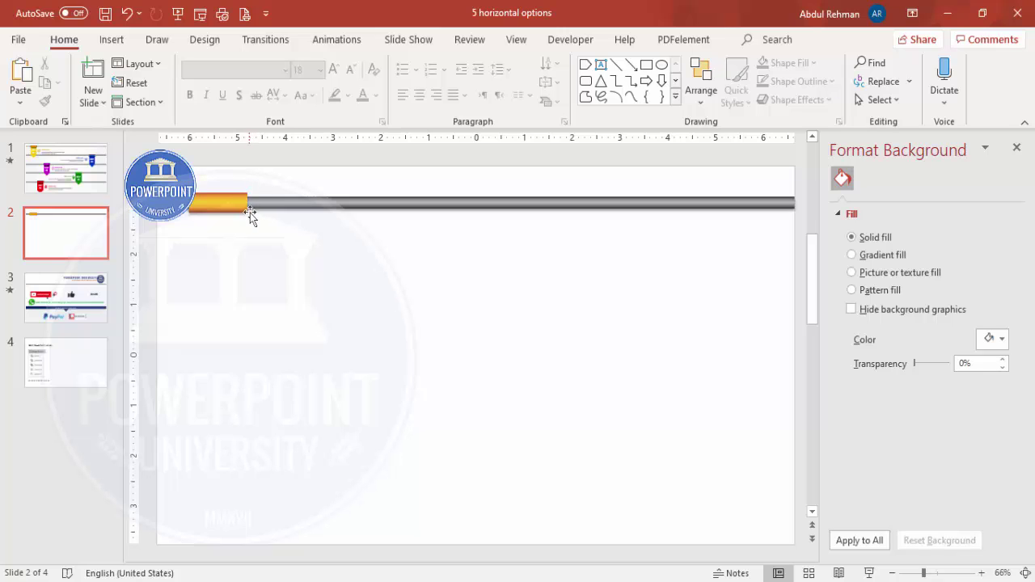
Zoom in on the orange sleeve at the bar's left end
{"action": "left_click", "coordinate": [949, 576]}
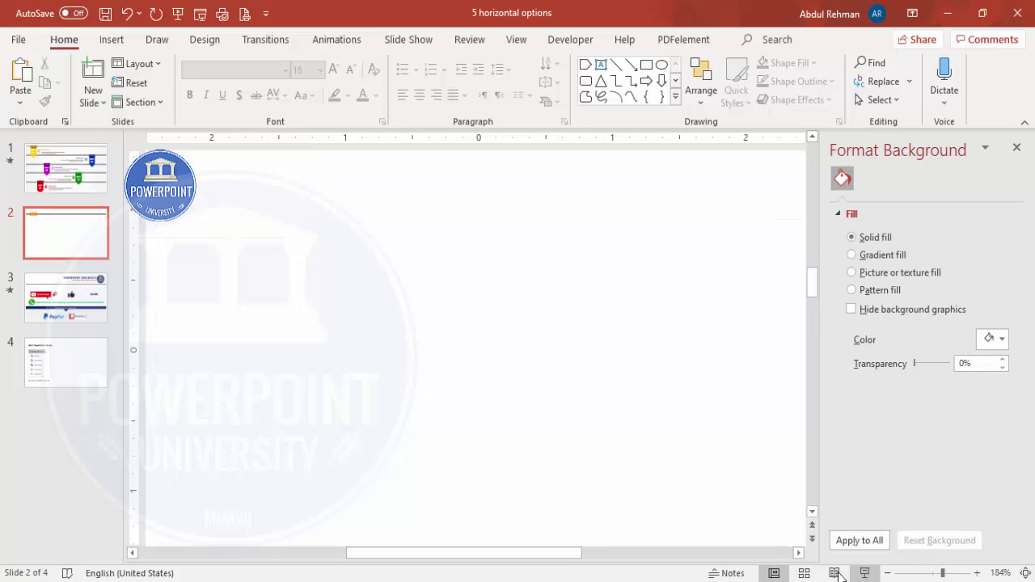
{"action": "scroll", "coordinate": [237, 531], "scroll_direction": "up", "scroll_amount": 1, "text": "ctrl"}
{"action": "scroll", "coordinate": [208, 550], "scroll_direction": "left", "scroll_amount": 5}
{"action": "scroll", "coordinate": [187, 520], "scroll_direction": "up", "scroll_amount": 2}
{"action": "scroll", "coordinate": [218, 485], "scroll_direction": "up", "scroll_amount": 3}
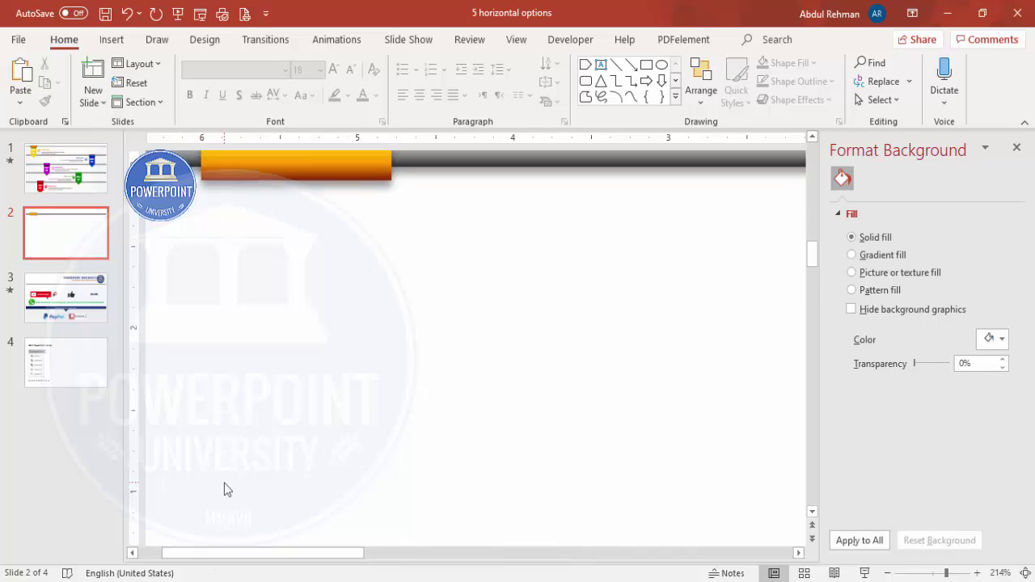
{"action": "left_click", "coordinate": [112, 40]}
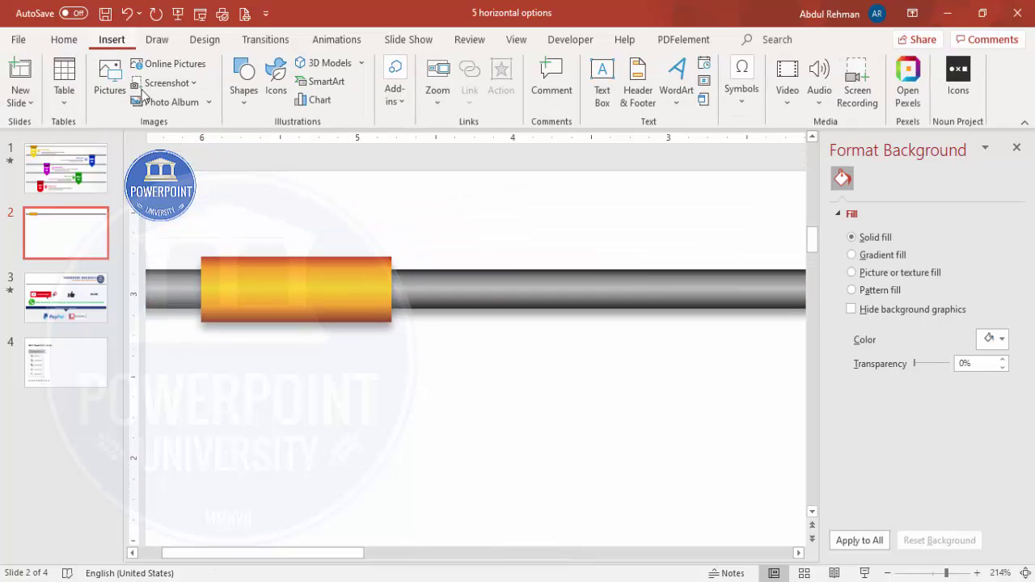
Draw an oval over the sleeve's left end, sized to the sleeve's height
{"action": "left_click", "coordinate": [244, 81]}
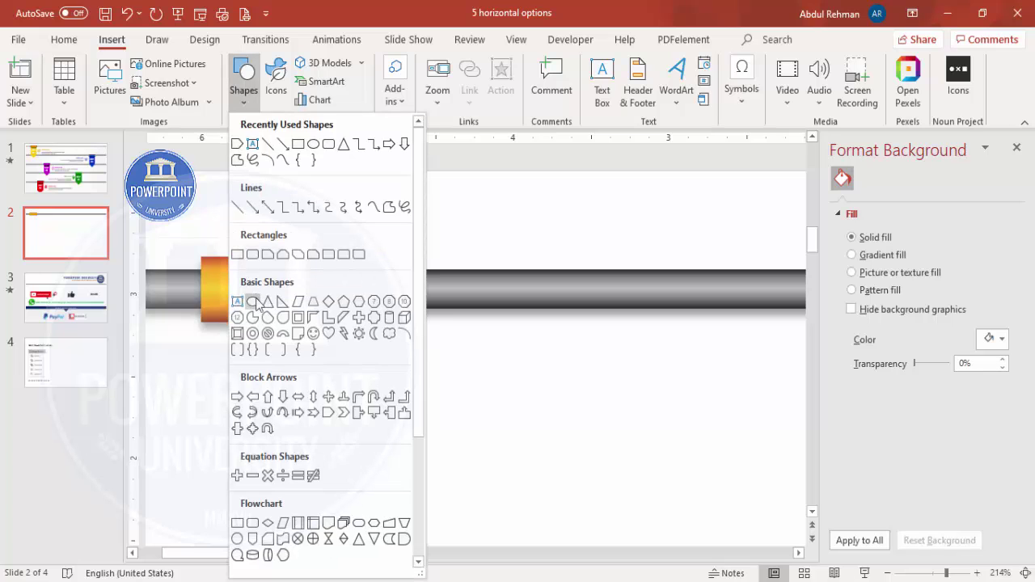
{"action": "left_click", "coordinate": [252, 301]}
{"action": "mouse_move", "coordinate": [201, 255]}
{"action": "left_mouse_down"}
{"action": "mouse_move", "coordinate": [189, 328]}
{"action": "mouse_move", "coordinate": [200, 312]}
{"action": "left_mouse_up"}
{"action": "left_click_drag", "start_coordinate": [209, 257], "coordinate": [209, 259]}
{"action": "left_click_drag", "start_coordinate": [210, 330], "coordinate": [199, 306]}
Remove the oval's outline and fill it black
{"action": "left_click", "coordinate": [433, 81]}
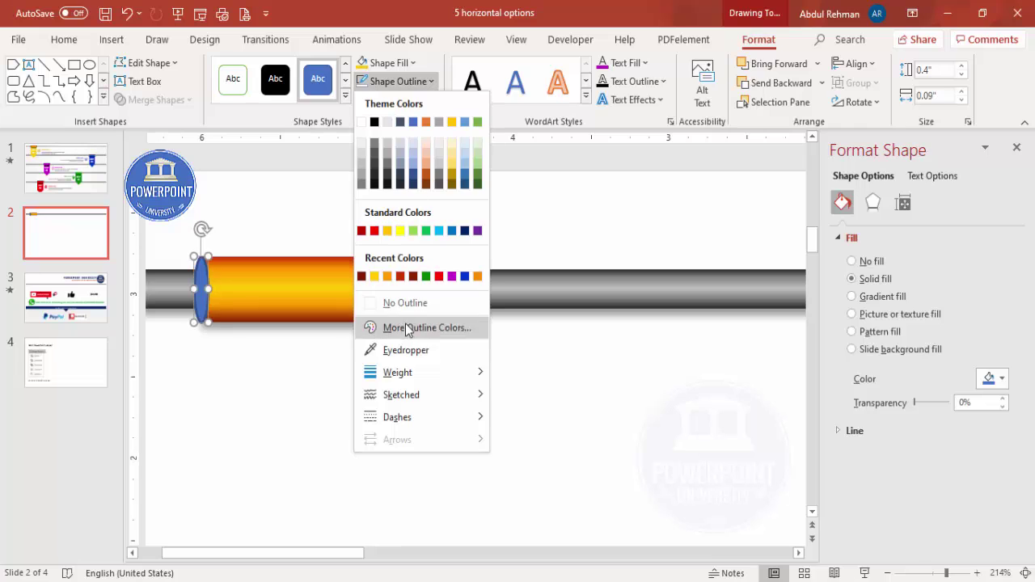
{"action": "left_click", "coordinate": [400, 300]}
{"action": "left_click", "coordinate": [392, 63]}
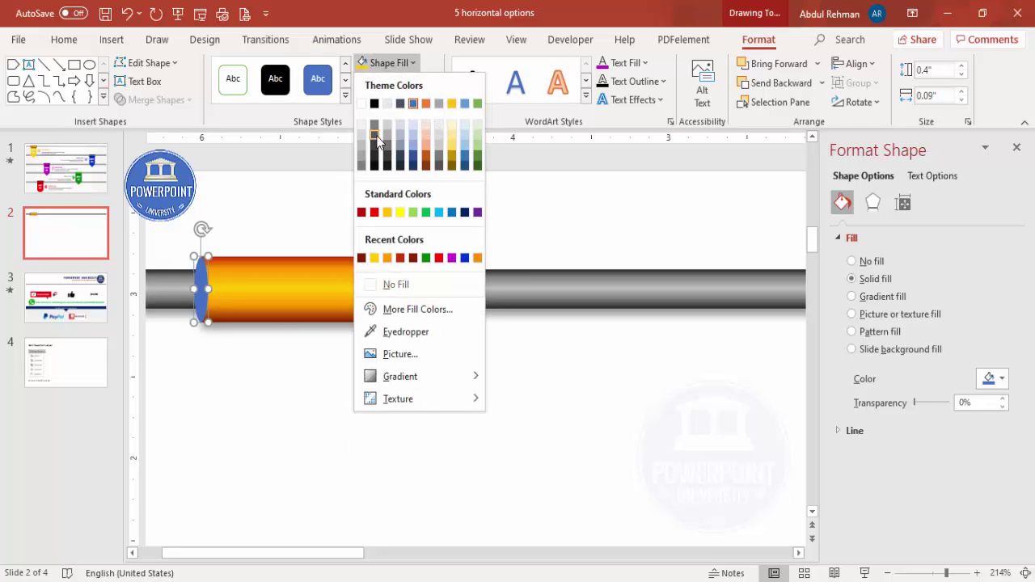
{"action": "left_click", "coordinate": [375, 159]}
{"action": "left_click", "coordinate": [287, 411]}
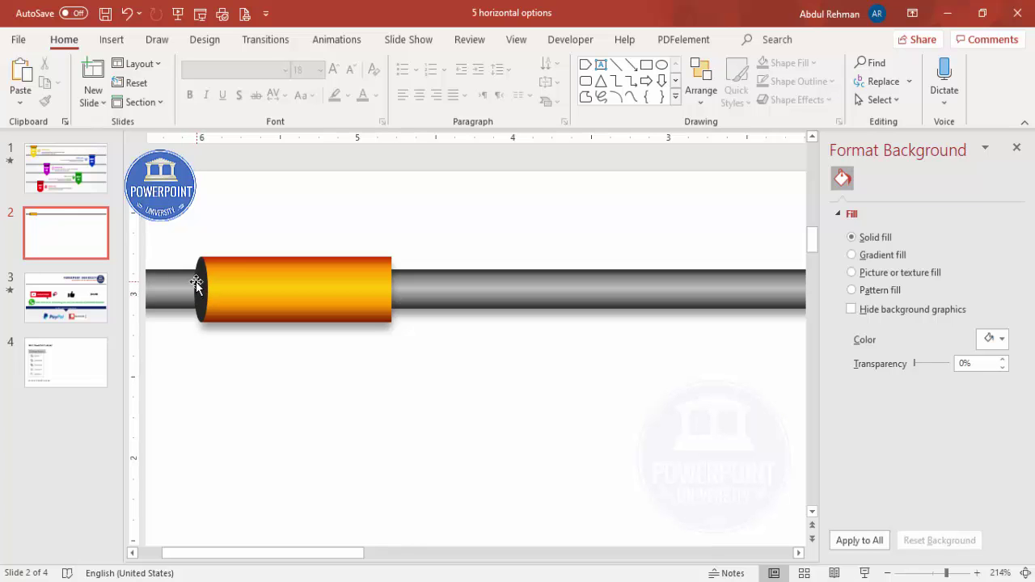
Duplicate the grey bar together with the black oval using Ctrl+D and move the copy lower
{"action": "left_click", "coordinate": [184, 285]}
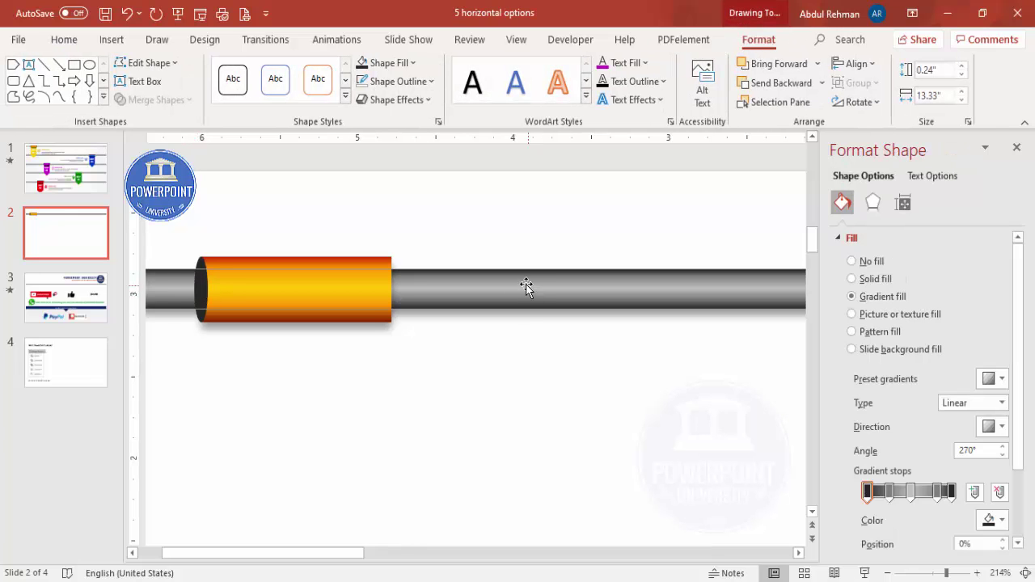
{"action": "left_click", "coordinate": [529, 342]}
{"action": "left_click", "coordinate": [513, 286]}
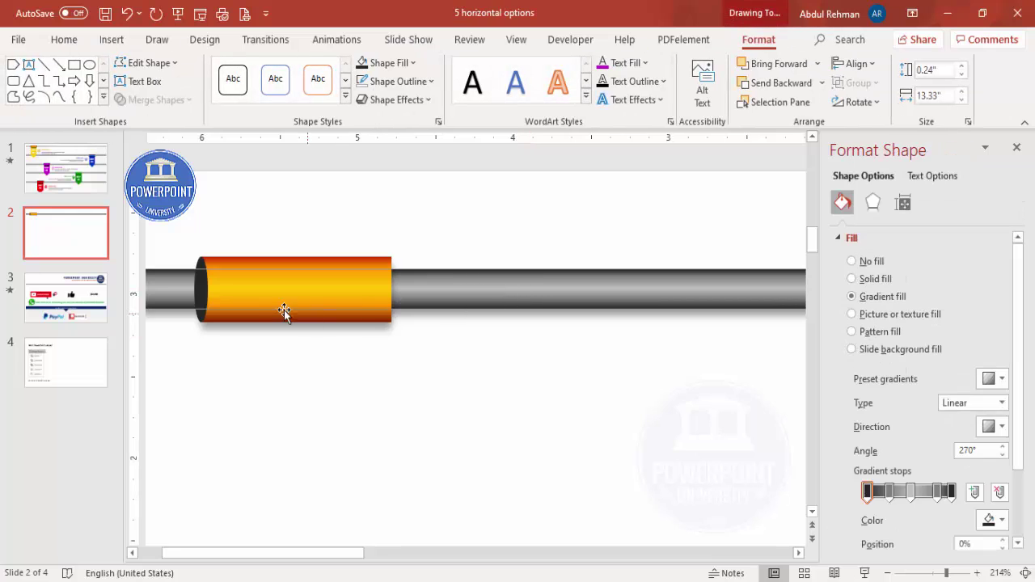
{"action": "left_click", "coordinate": [205, 289], "text": "shift"}
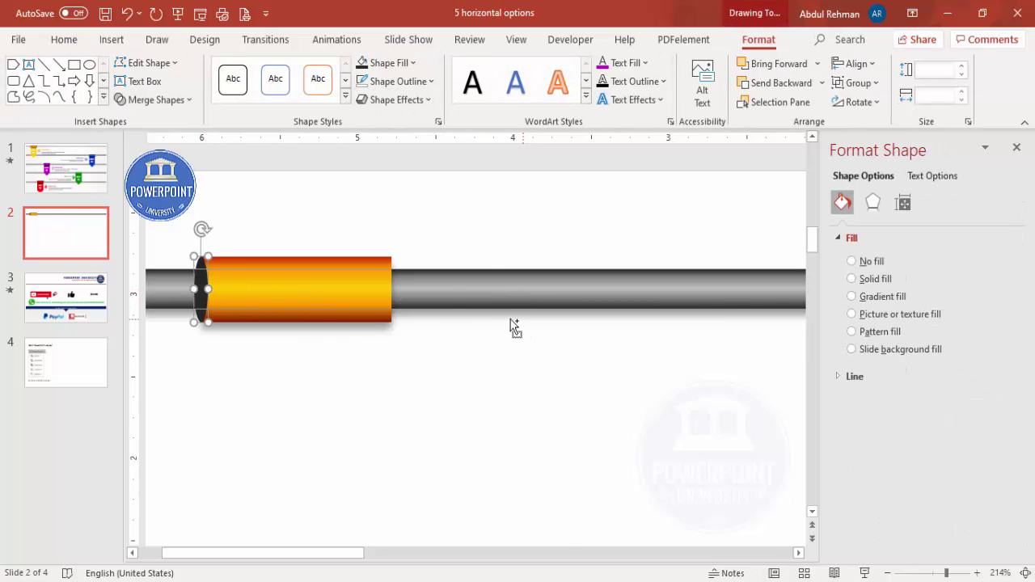
{"action": "key", "text": "ctrl+d"}
{"action": "left_click_drag", "start_coordinate": [515, 316], "coordinate": [528, 432]}
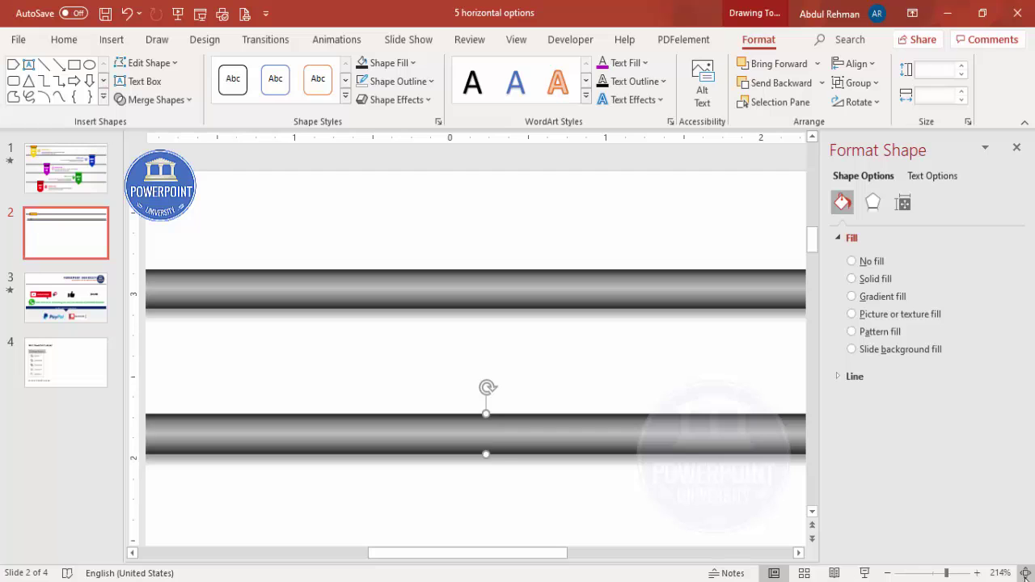
{"action": "left_click", "coordinate": [1026, 573]}
{"action": "left_click", "coordinate": [293, 399]}
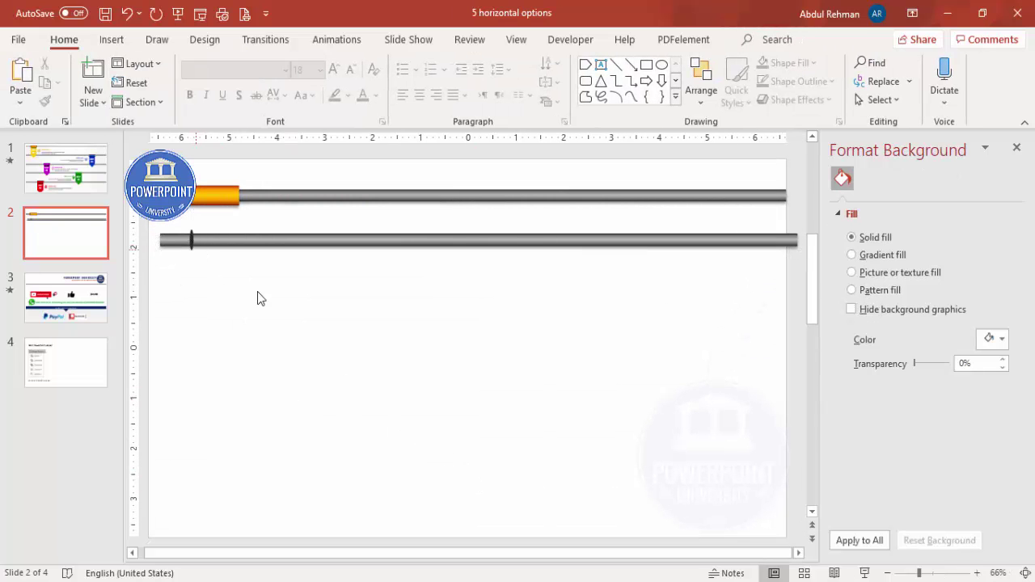
Select the copied oval and lower grey bar and open Merge Shapes
{"action": "left_click", "coordinate": [936, 573]}
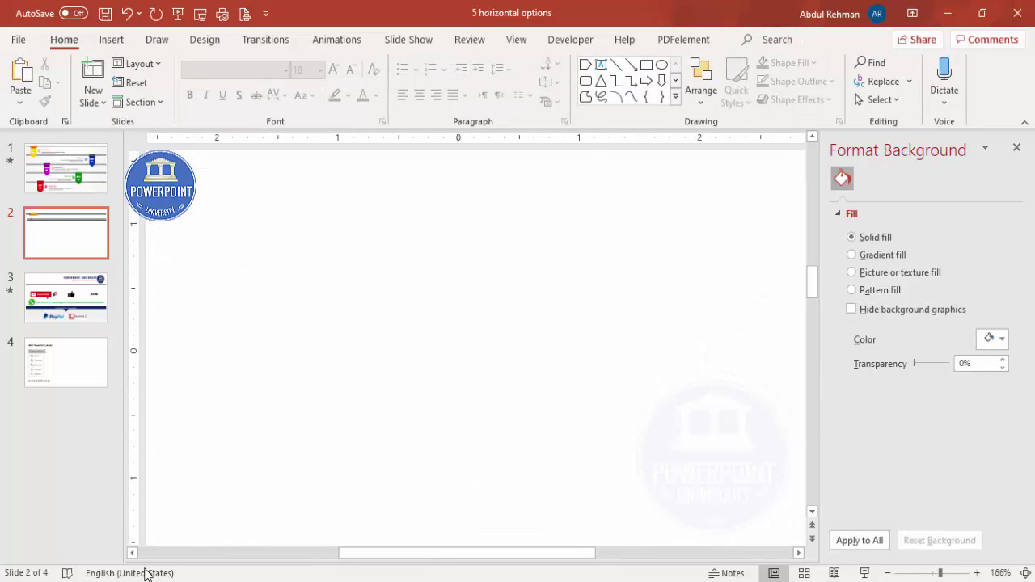
{"action": "scroll", "coordinate": [271, 451], "scroll_direction": "up", "scroll_amount": 3}
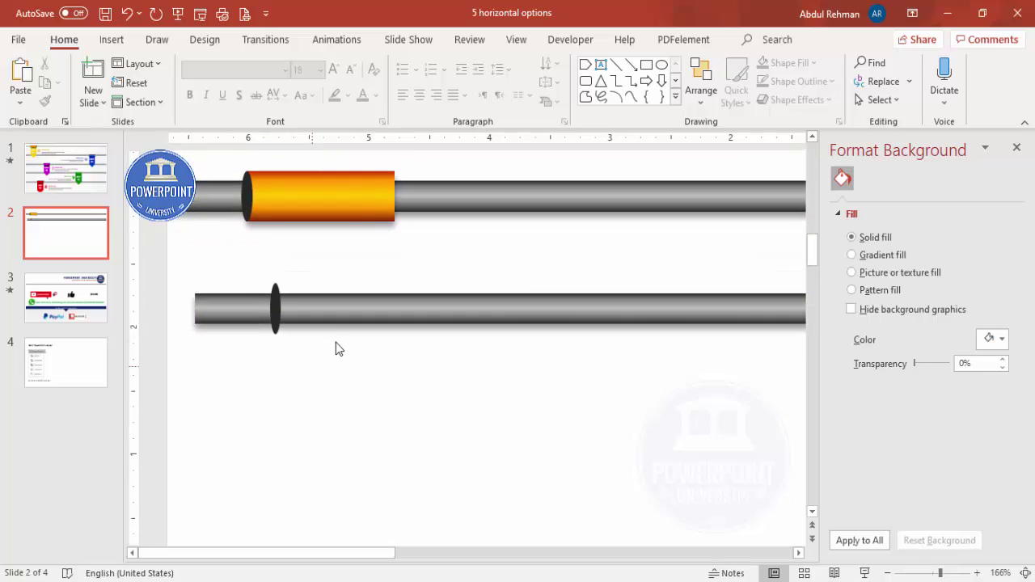
{"action": "left_click", "coordinate": [275, 325]}
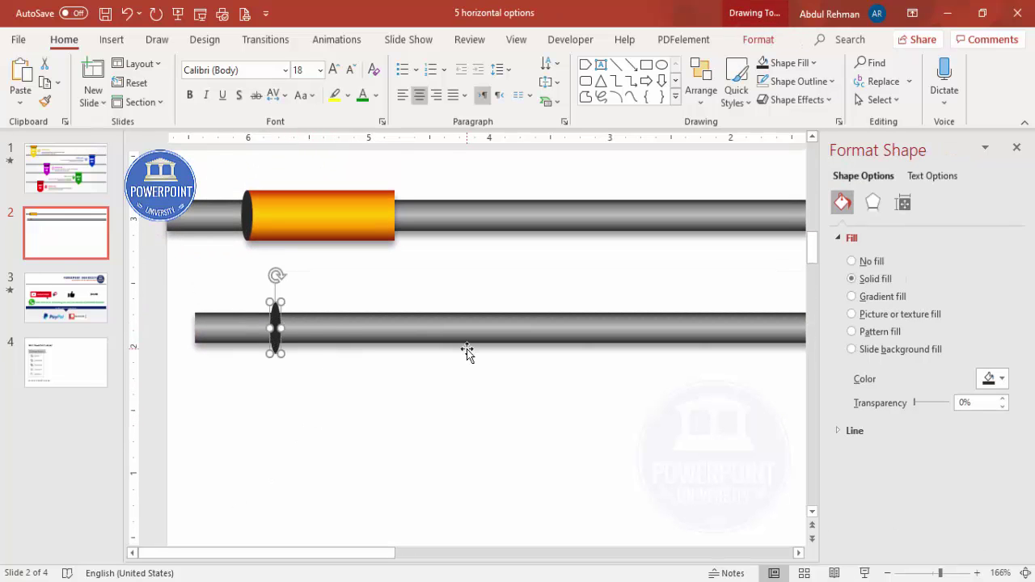
{"action": "left_click", "coordinate": [333, 327], "text": "shift"}
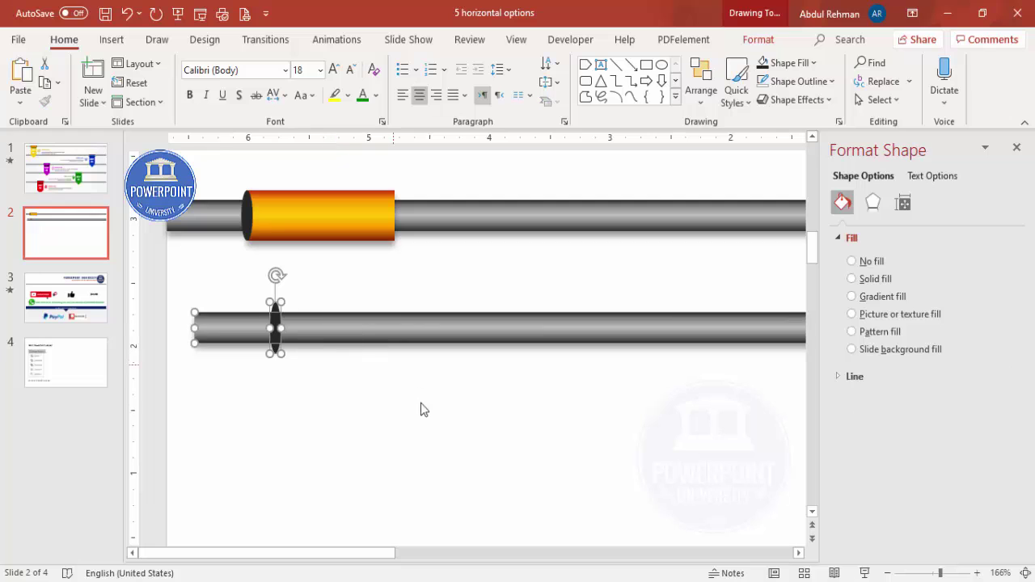
{"action": "left_click", "coordinate": [758, 38]}
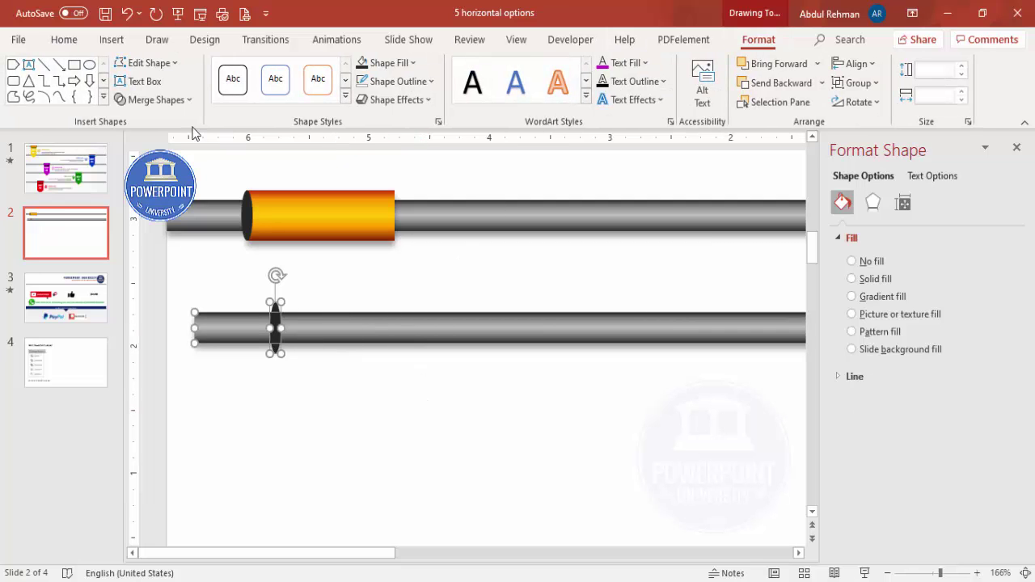
{"action": "left_click", "coordinate": [190, 100]}
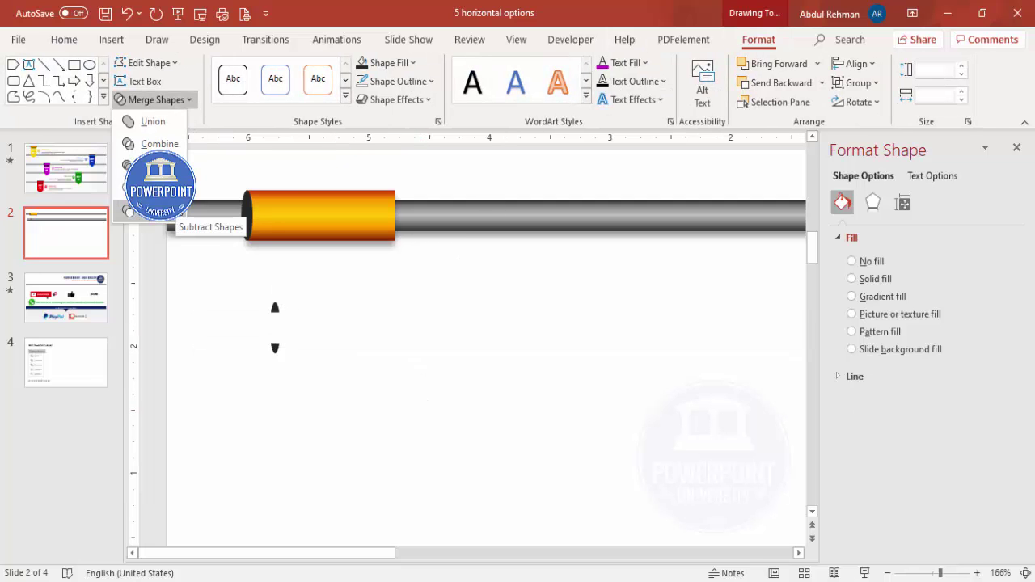
Subtract the bar to keep the oval's tips and delete the original black oval
{"action": "left_click", "coordinate": [180, 213]}
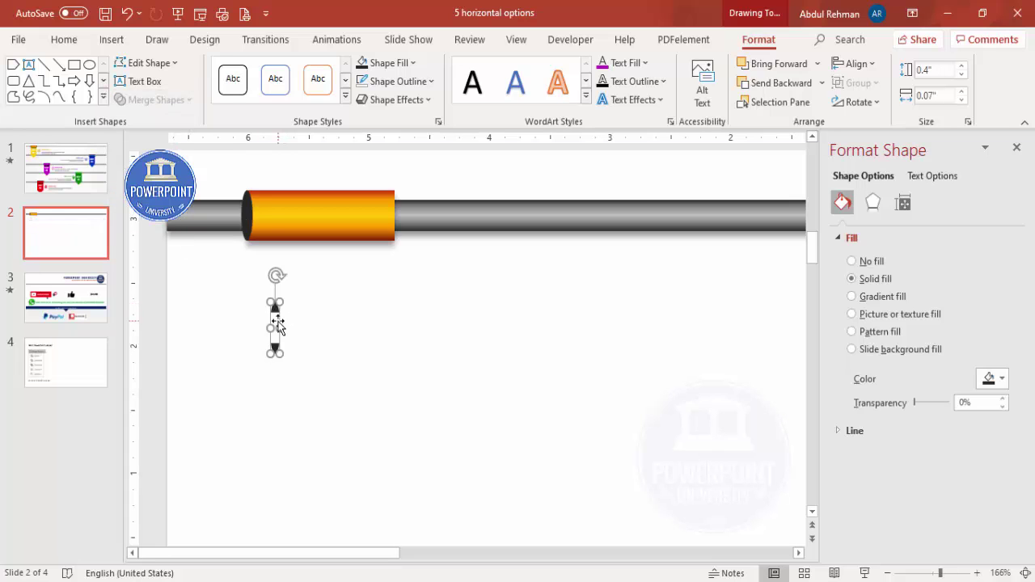
{"action": "left_click", "coordinate": [247, 215]}
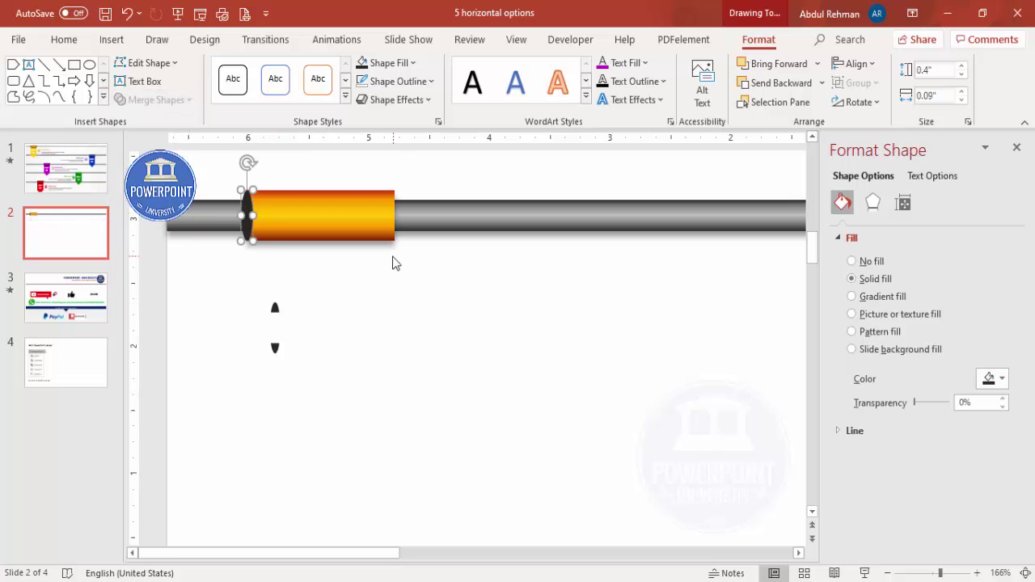
{"action": "key", "text": "Delete"}
{"action": "left_click", "coordinate": [277, 323]}
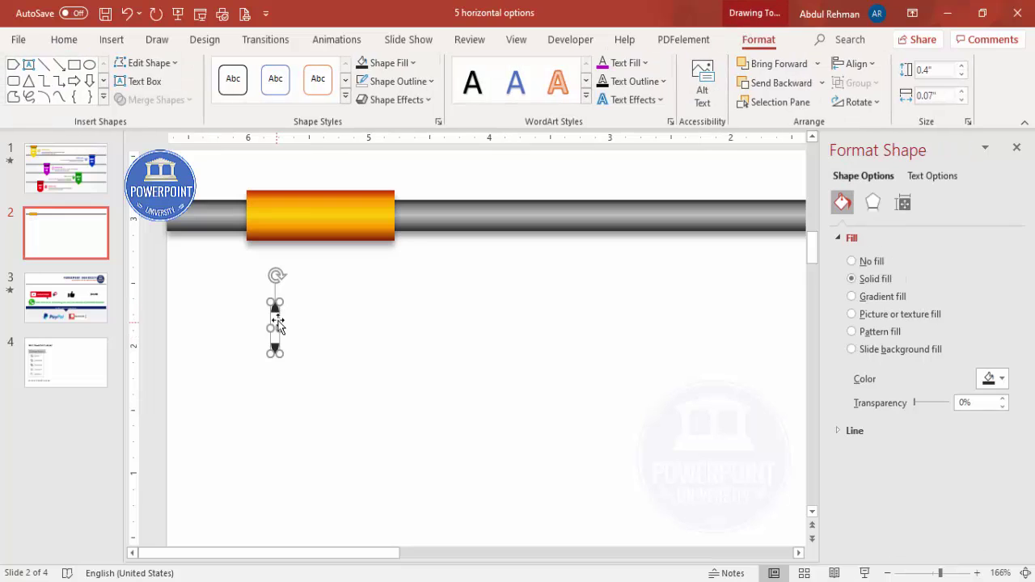
{"action": "left_click_drag", "start_coordinate": [280, 322], "coordinate": [248, 209]}
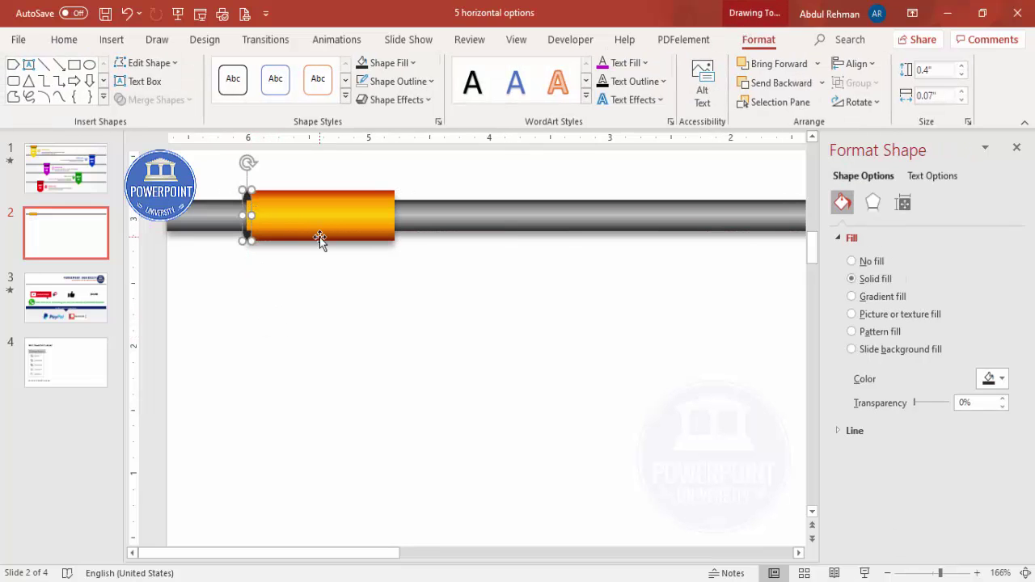
{"action": "key", "text": "ctrl+z"}
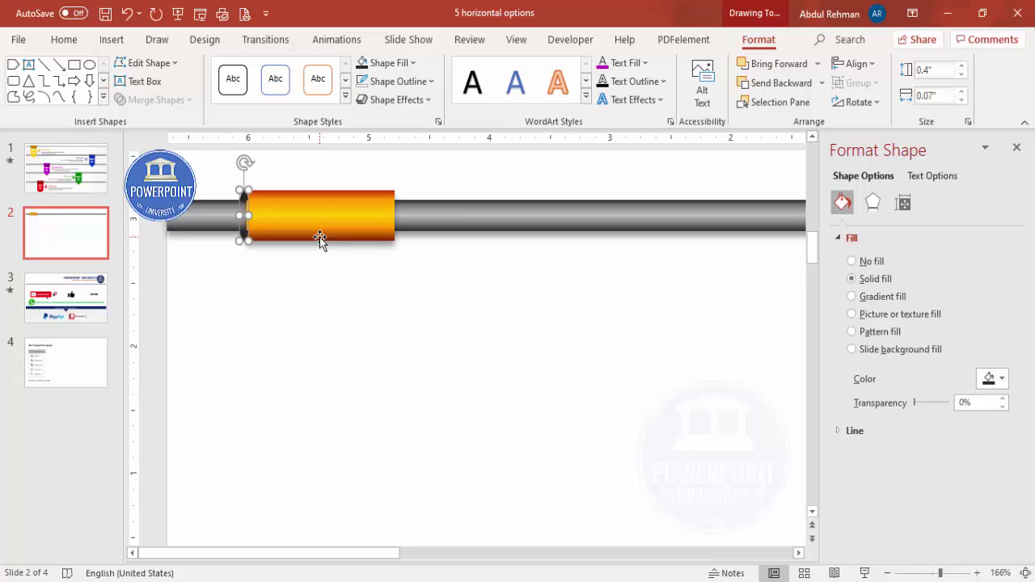
Bring the orange sleeve to the front so the end cap sits behind it
{"action": "left_click", "coordinate": [320, 236]}
{"action": "left_click", "coordinate": [817, 63]}
{"action": "left_click", "coordinate": [797, 109]}
{"action": "left_click", "coordinate": [462, 339]}
{"action": "left_click", "coordinate": [247, 208]}
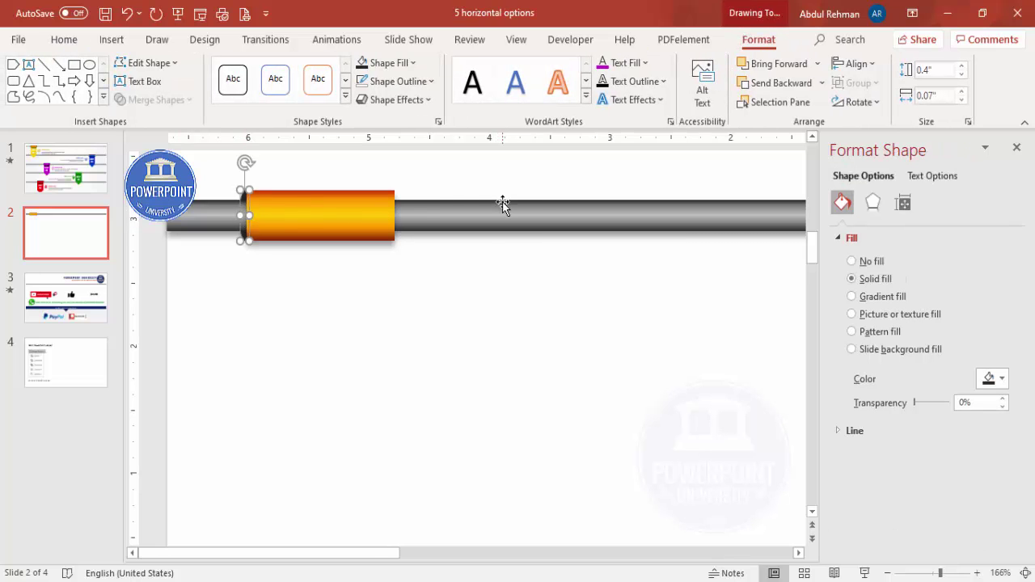
{"action": "left_click", "coordinate": [300, 257]}
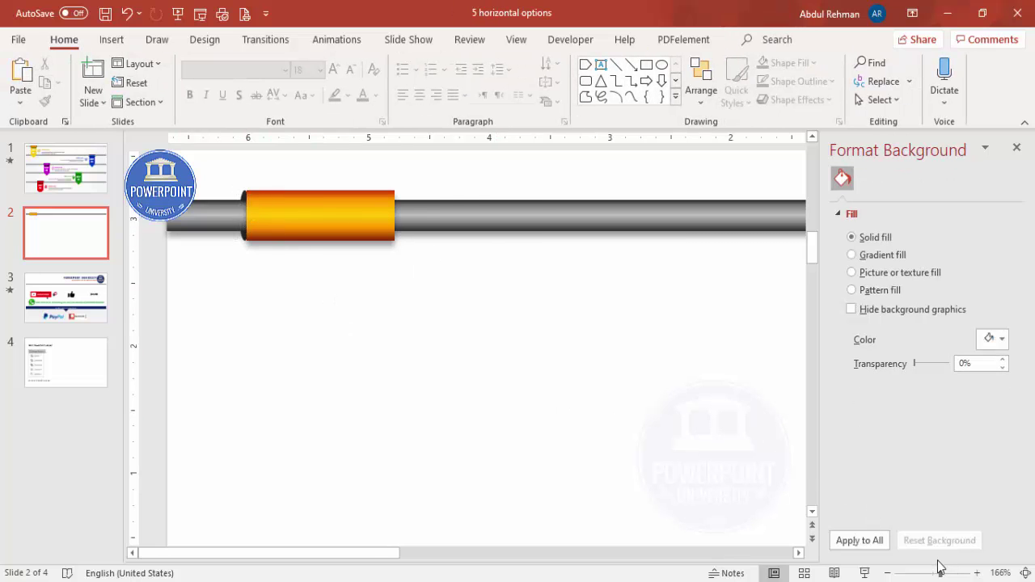
At 310% zoom, nudge the left end cap and copy it to the sleeve's right end
{"action": "left_click_drag", "start_coordinate": [939, 566], "coordinate": [959, 573]}
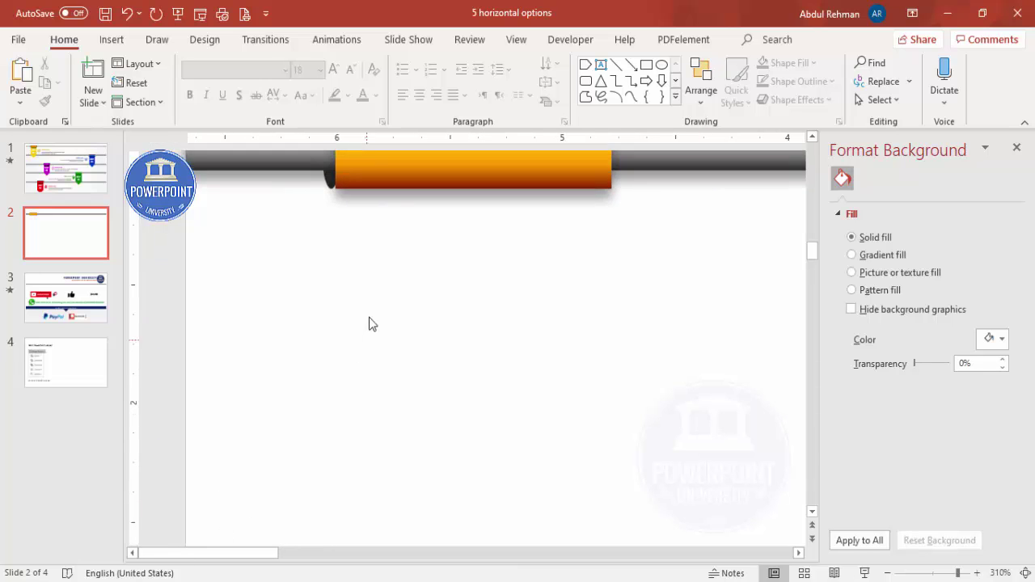
{"action": "left_click", "coordinate": [331, 212]}
{"action": "key", "text": "ctrl+Right"}
{"action": "key", "text": "ctrl+Right"}
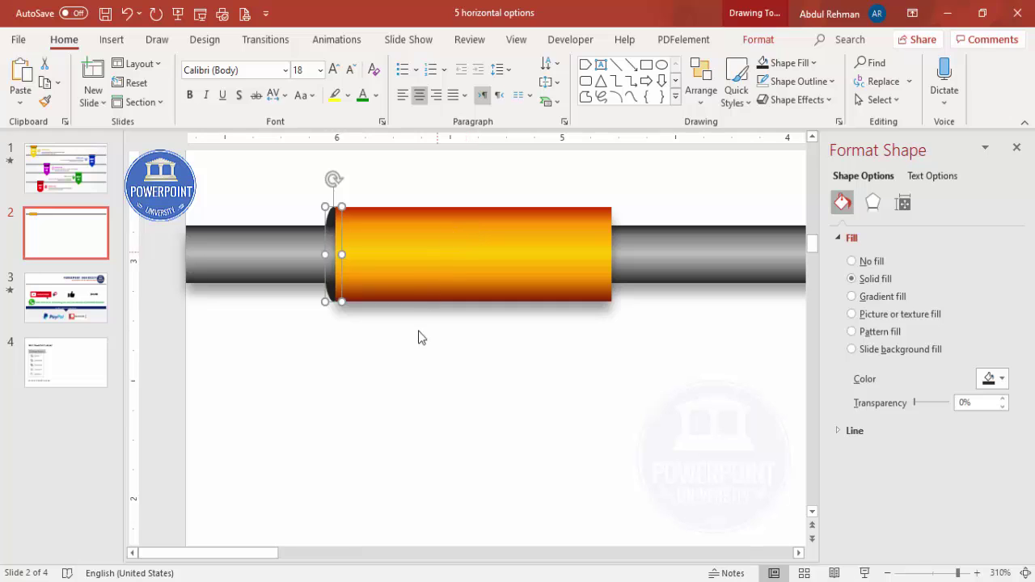
{"action": "left_click", "coordinate": [358, 323]}
{"action": "left_click", "coordinate": [334, 225]}
{"action": "left_click_drag", "start_coordinate": [336, 267], "coordinate": [632, 228]}
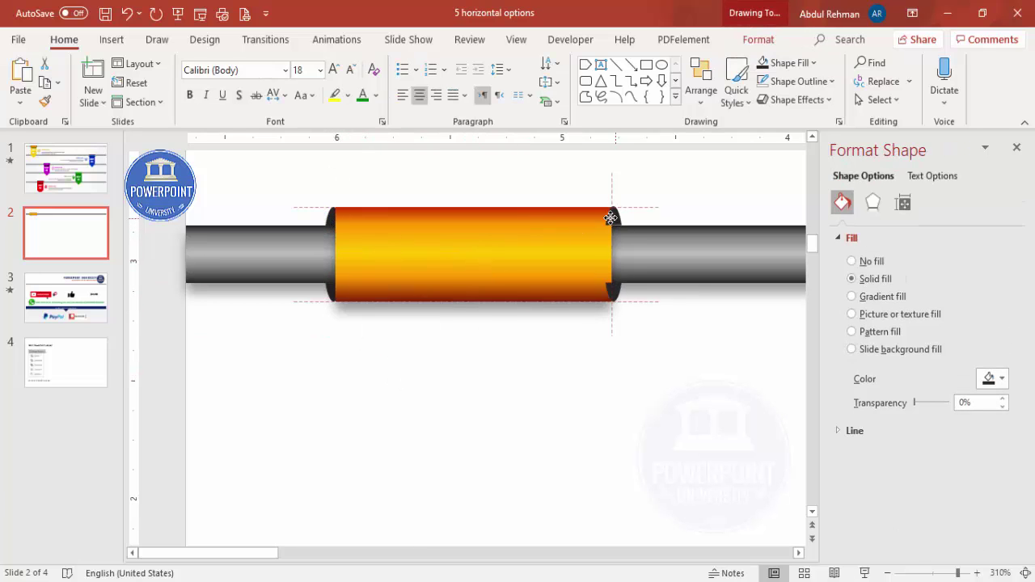
Bring the orange sleeve to the front of both caps and zoom to fit the slide
{"action": "left_click", "coordinate": [547, 270]}
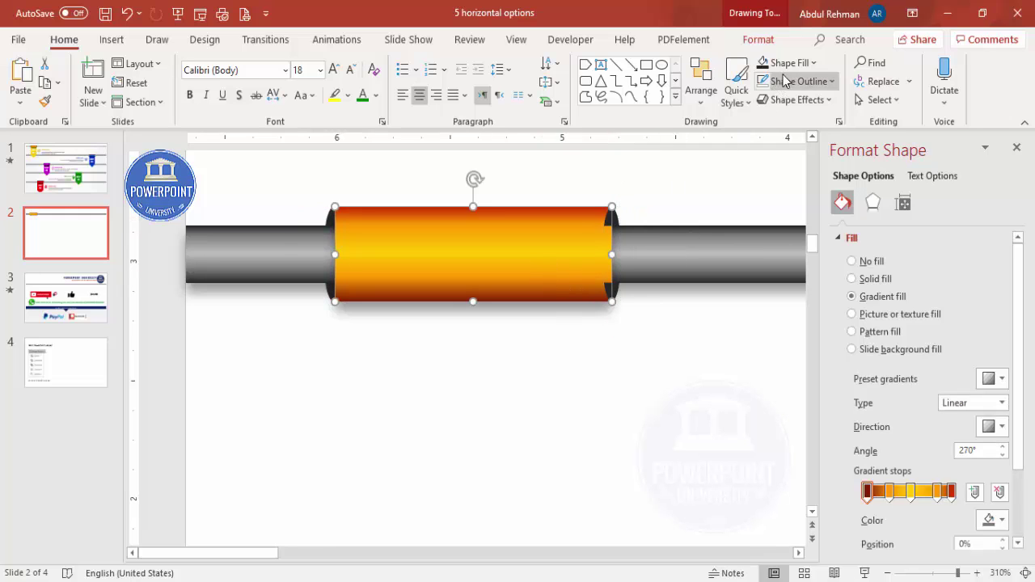
{"action": "left_click", "coordinate": [759, 40]}
{"action": "left_click", "coordinate": [819, 71]}
{"action": "left_click", "coordinate": [796, 107]}
{"action": "left_click", "coordinate": [633, 325]}
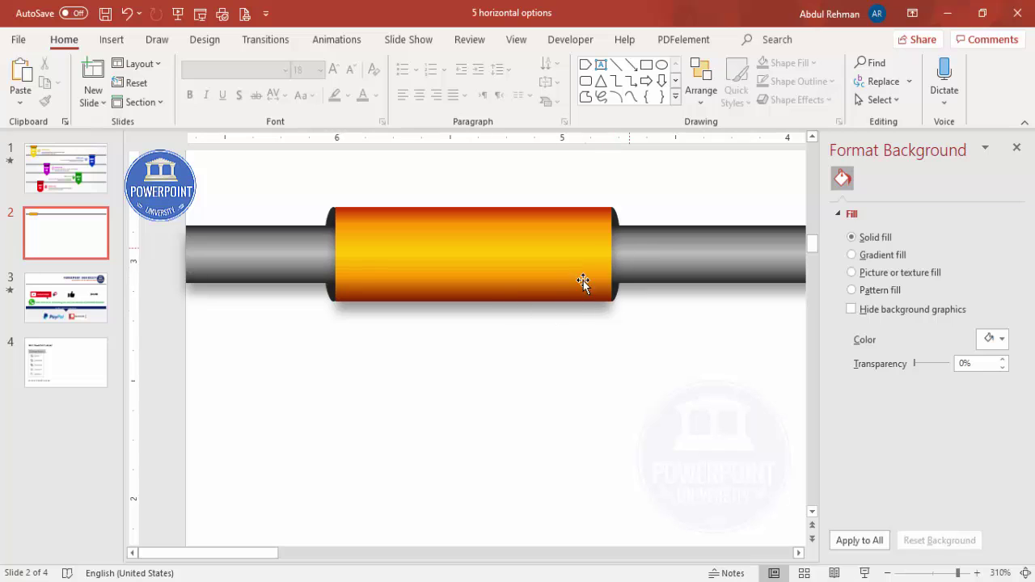
{"action": "left_click", "coordinate": [615, 221]}
{"action": "left_click", "coordinate": [1022, 573]}
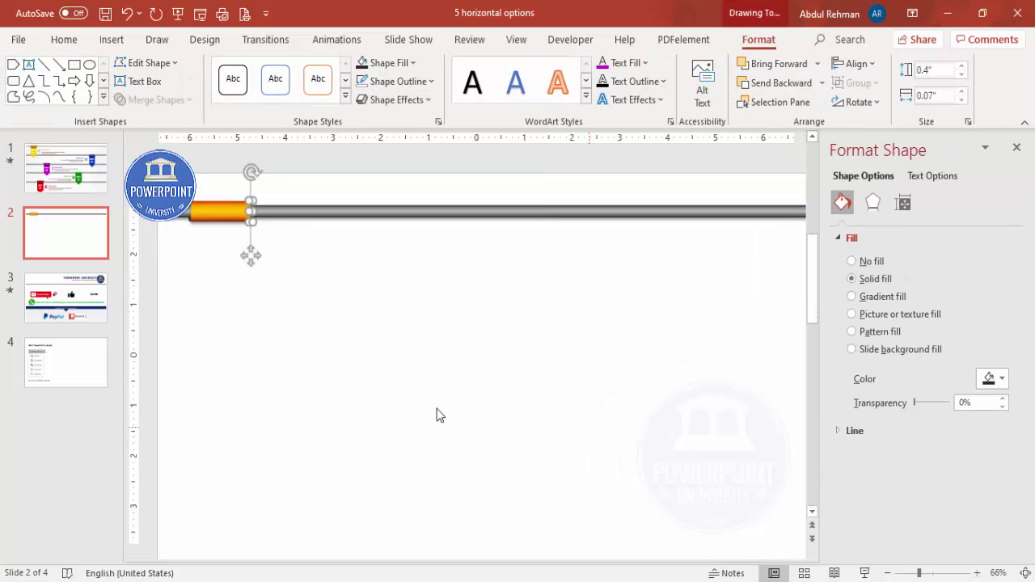
Draw a pentagon arrow shape below the bar
{"action": "left_click", "coordinate": [364, 330]}
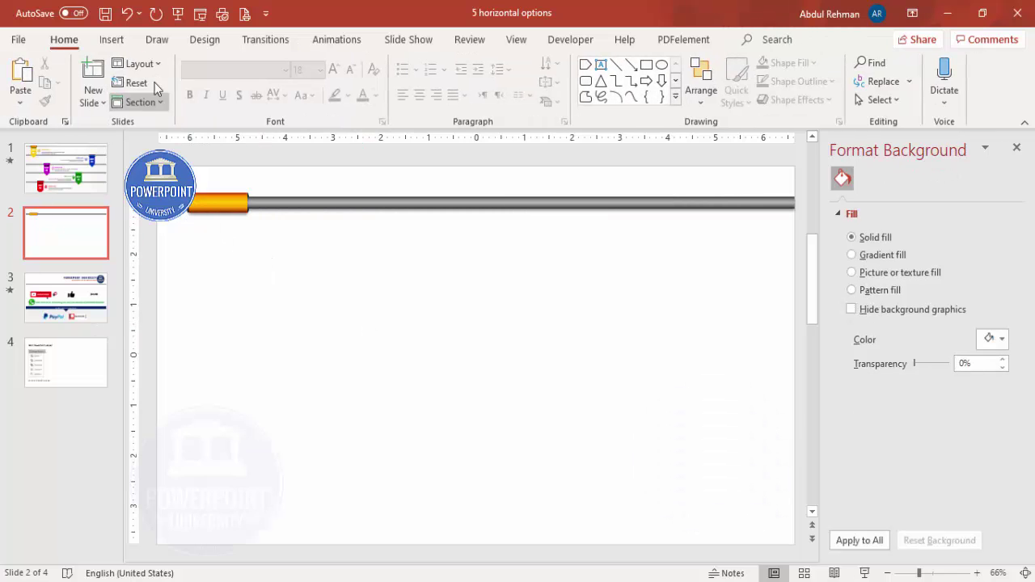
{"action": "left_click", "coordinate": [112, 40]}
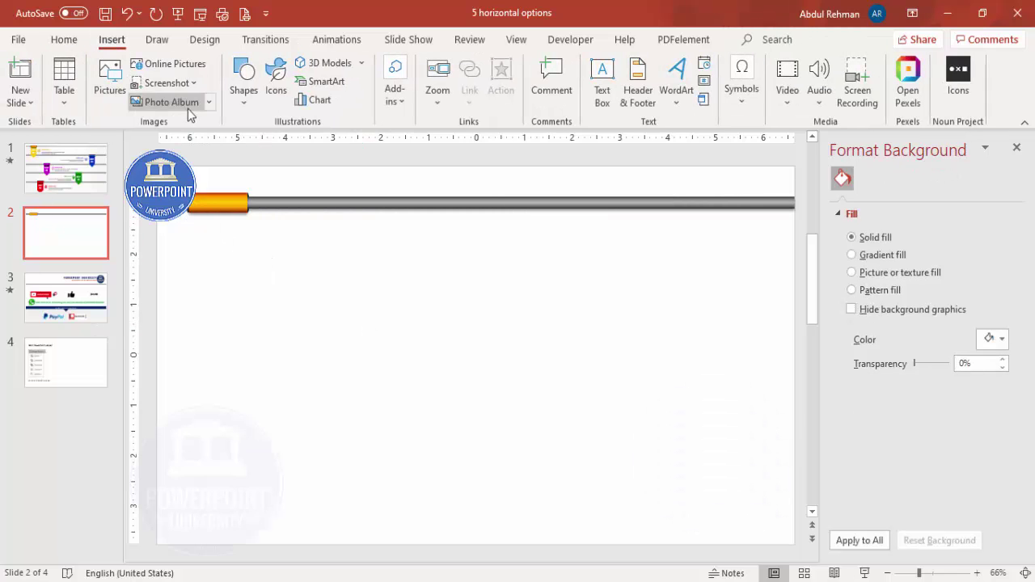
{"action": "left_click", "coordinate": [244, 100]}
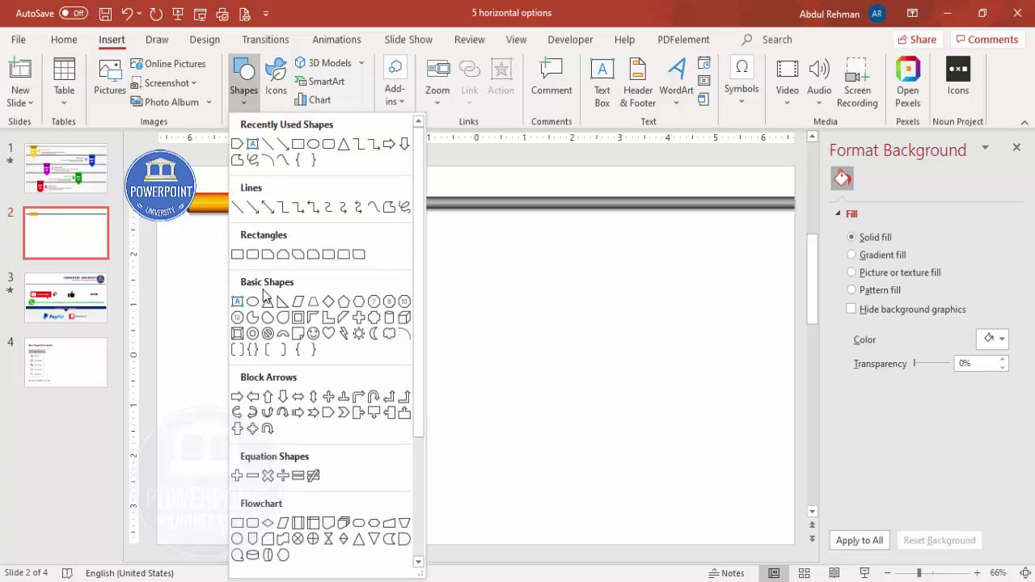
{"action": "left_click", "coordinate": [329, 413]}
{"action": "left_click_drag", "start_coordinate": [309, 283], "coordinate": [406, 331]}
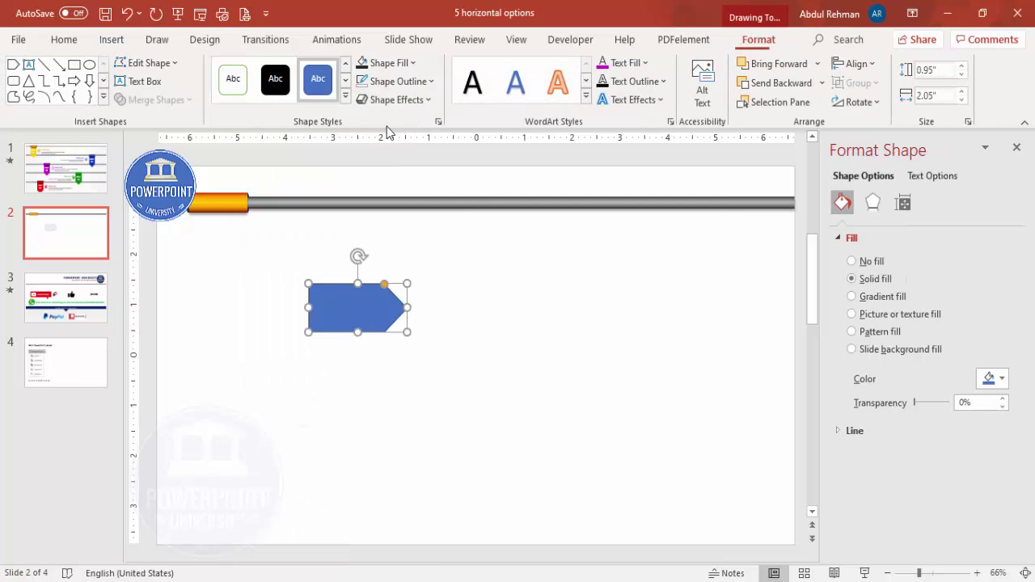
Remove the arrow's outline, fill it orange, and rotate it 90° clockwise
{"action": "left_click", "coordinate": [397, 82]}
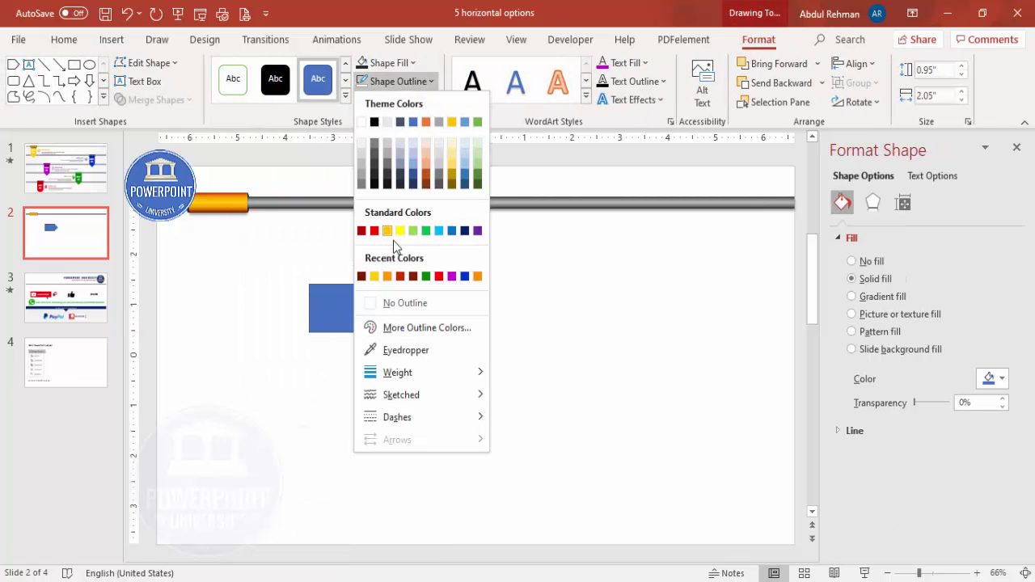
{"action": "left_click", "coordinate": [400, 303]}
{"action": "left_click", "coordinate": [408, 63]}
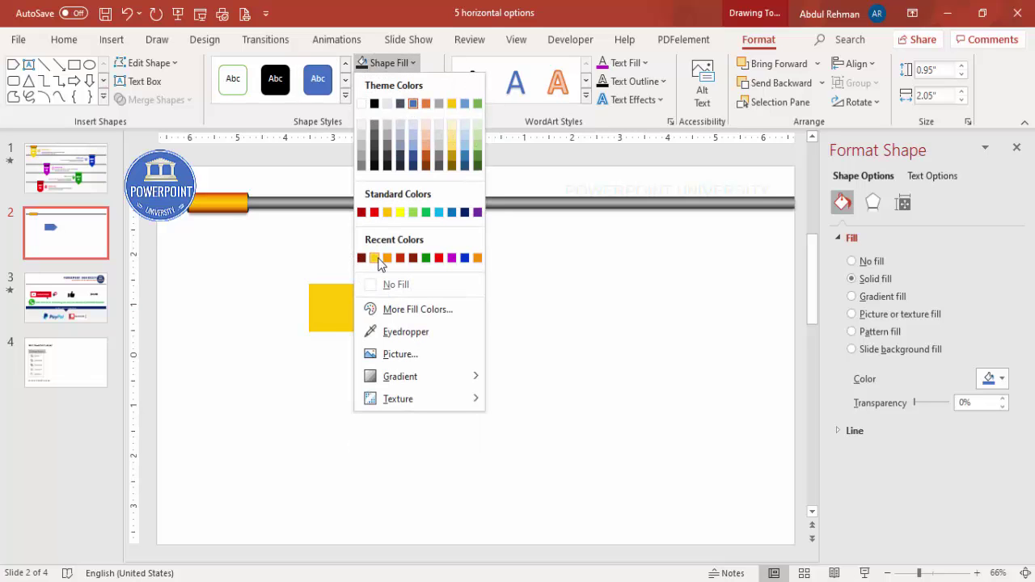
{"action": "left_click", "coordinate": [386, 258]}
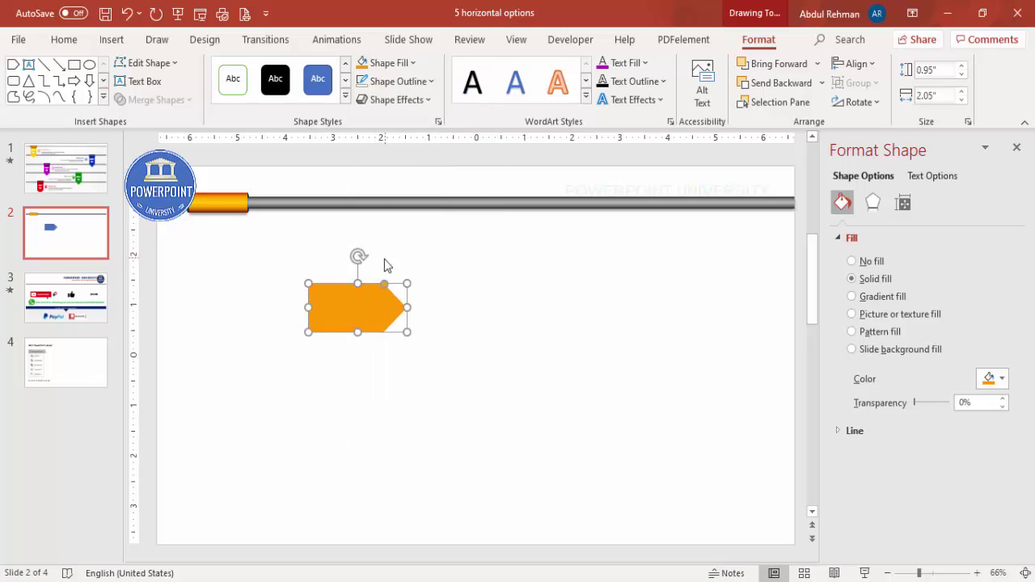
{"action": "left_click", "coordinate": [878, 104]}
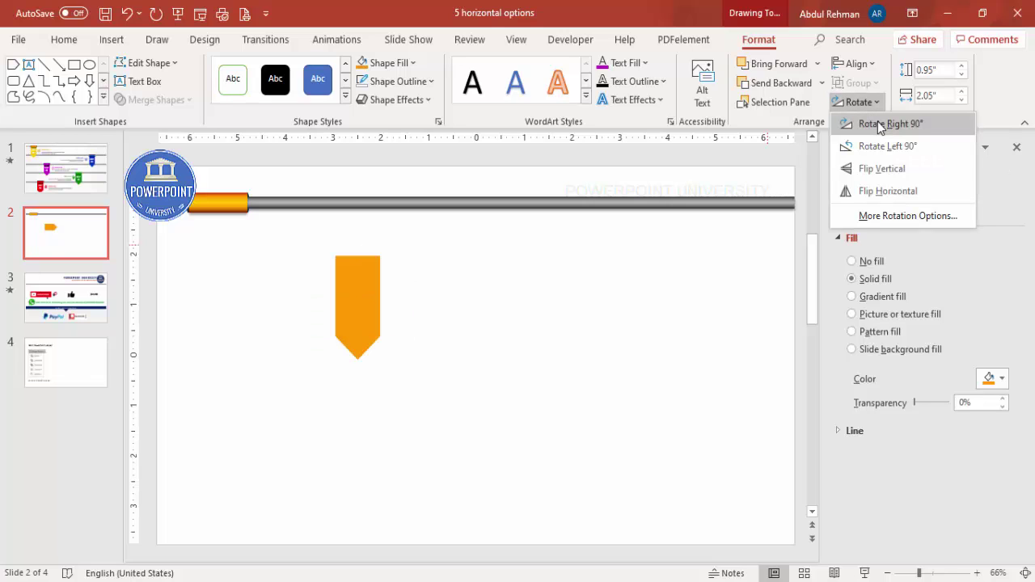
{"action": "left_click", "coordinate": [878, 123]}
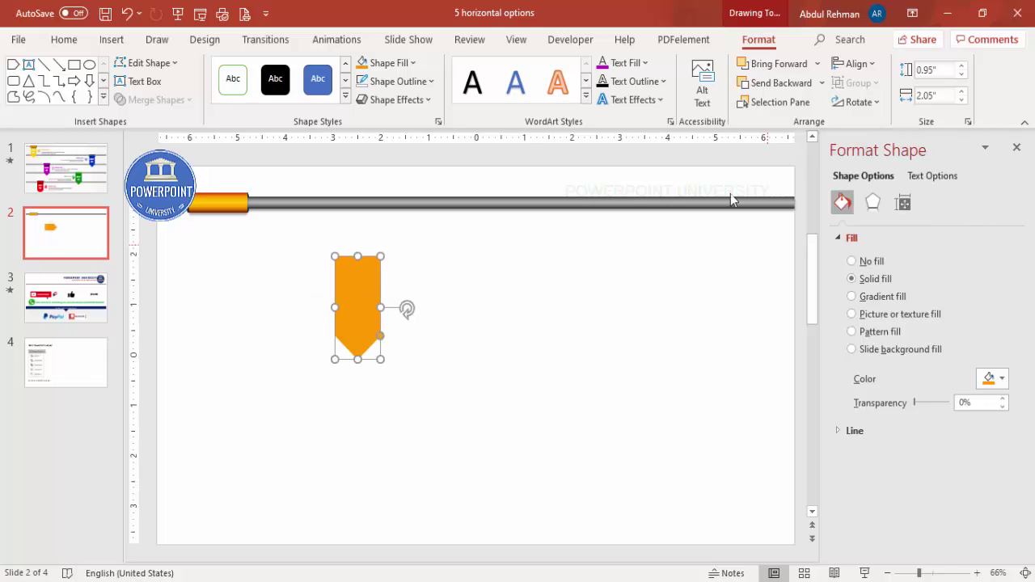
Move the tag under the orange sleeve and resize it to the sleeve's width, 1.23" by 2.05"
{"action": "left_click_drag", "start_coordinate": [358, 283], "coordinate": [213, 236]}
{"action": "left_click", "coordinate": [937, 574]}
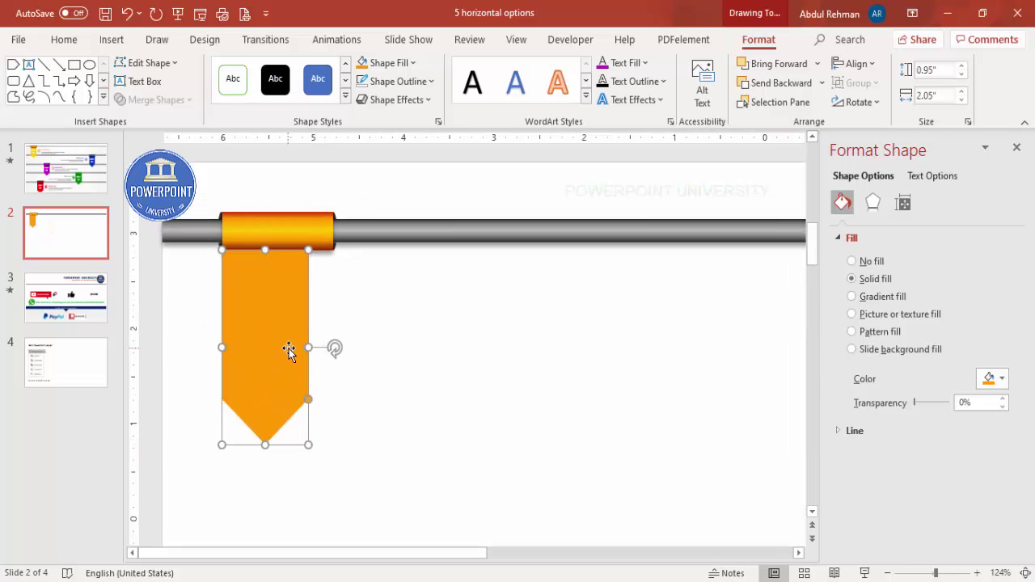
{"action": "left_click_drag", "start_coordinate": [308, 347], "coordinate": [333, 347]}
{"action": "left_click_drag", "start_coordinate": [333, 441], "coordinate": [332, 418]}
{"action": "left_click", "coordinate": [432, 349]}
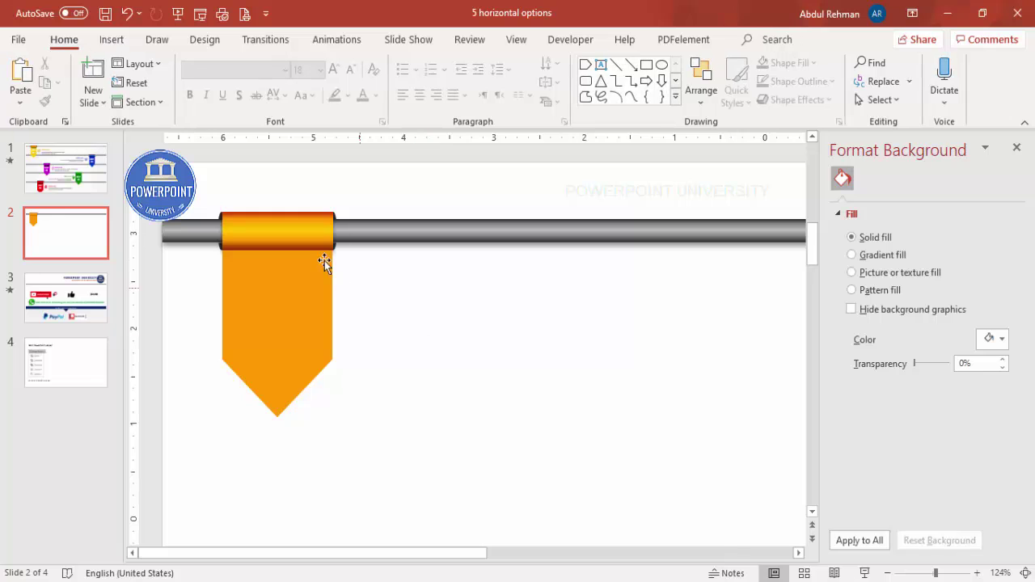
{"action": "left_click", "coordinate": [305, 230]}
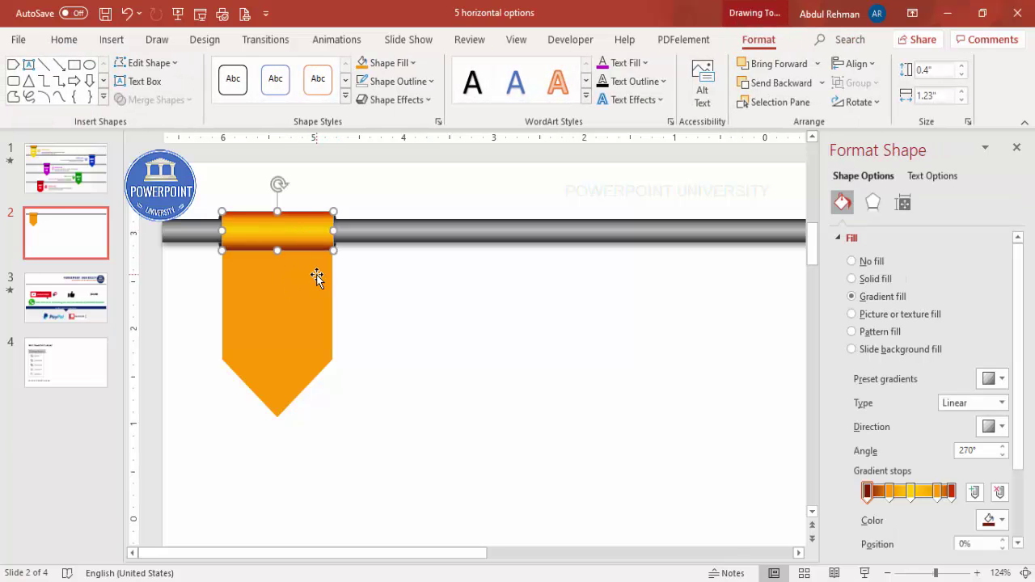
{"action": "left_click", "coordinate": [388, 283]}
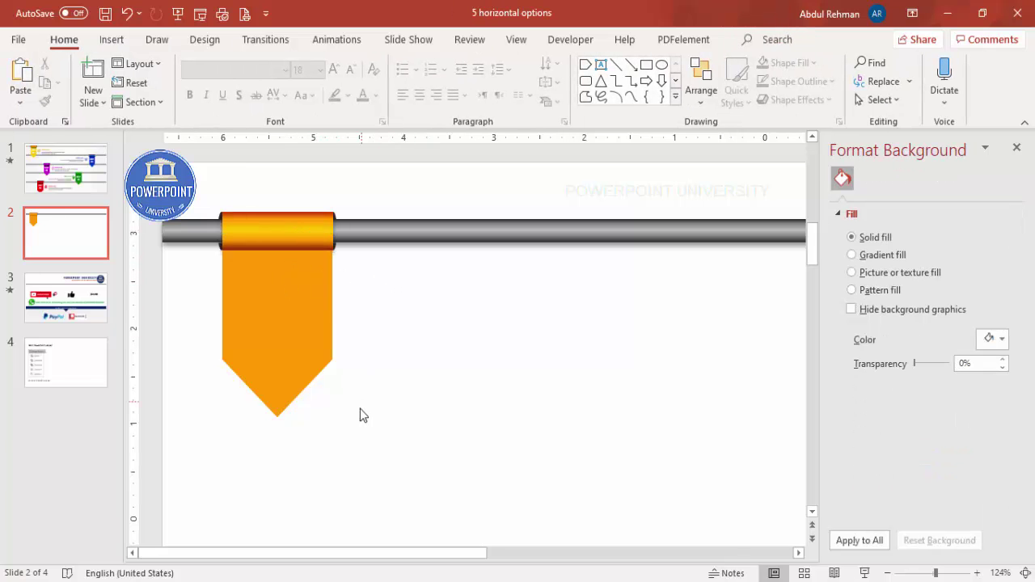
{"action": "left_click", "coordinate": [112, 38]}
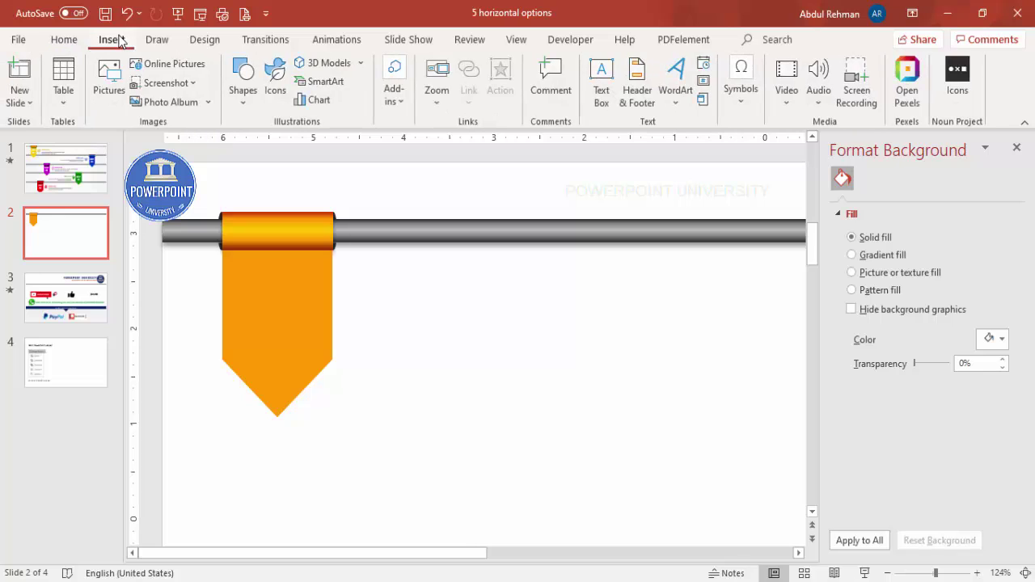
Add a text box on the orange tag reading 'STEP' above the step number
{"action": "left_click", "coordinate": [601, 85]}
{"action": "left_click_drag", "start_coordinate": [238, 281], "coordinate": [343, 351]}
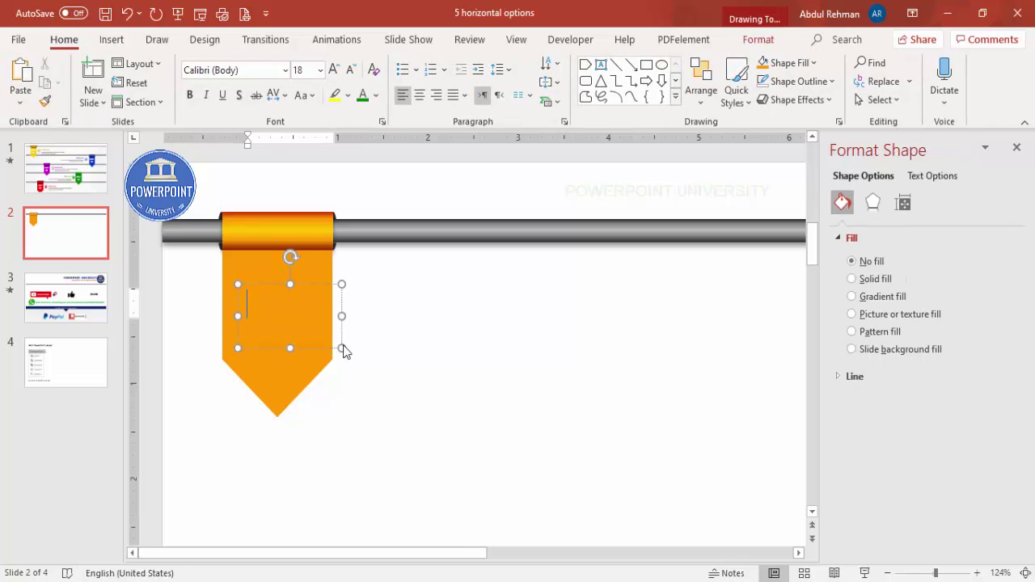
{"action": "type", "text": "STEP"}
{"action": "key", "text": "Return"}
{"action": "type", "text": "01"}
Make the STEP 01 text centred, bold and in Century Gothic
{"action": "left_click", "coordinate": [319, 289]}
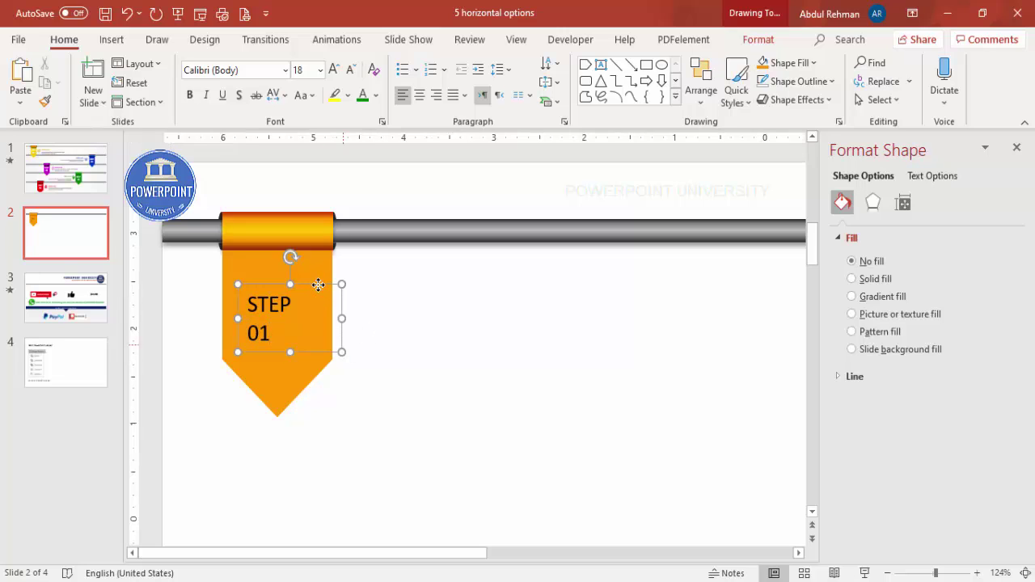
{"action": "left_click", "coordinate": [418, 97]}
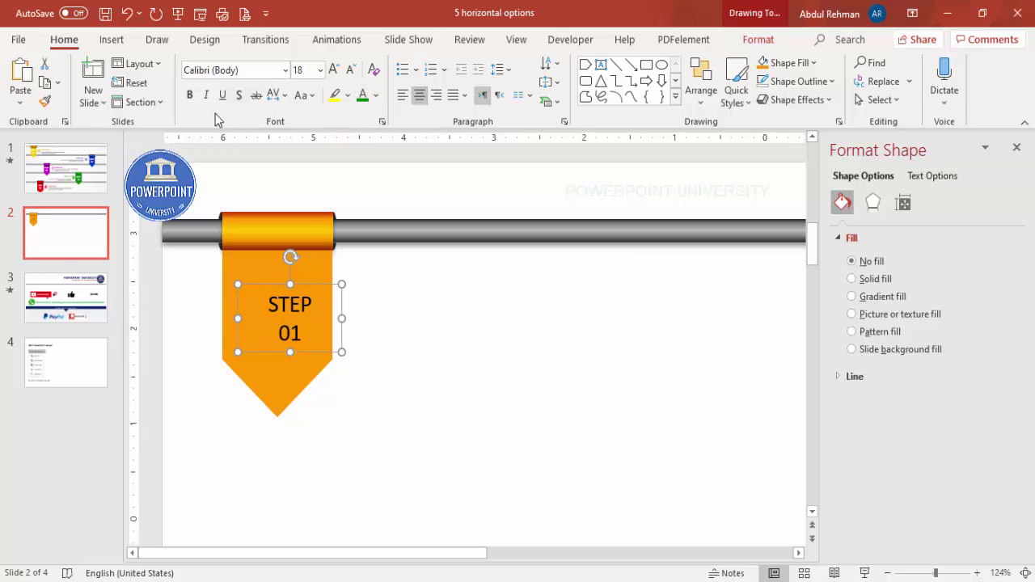
{"action": "left_click", "coordinate": [189, 95]}
{"action": "left_click", "coordinate": [251, 70]}
{"action": "type", "text": "Cen"}
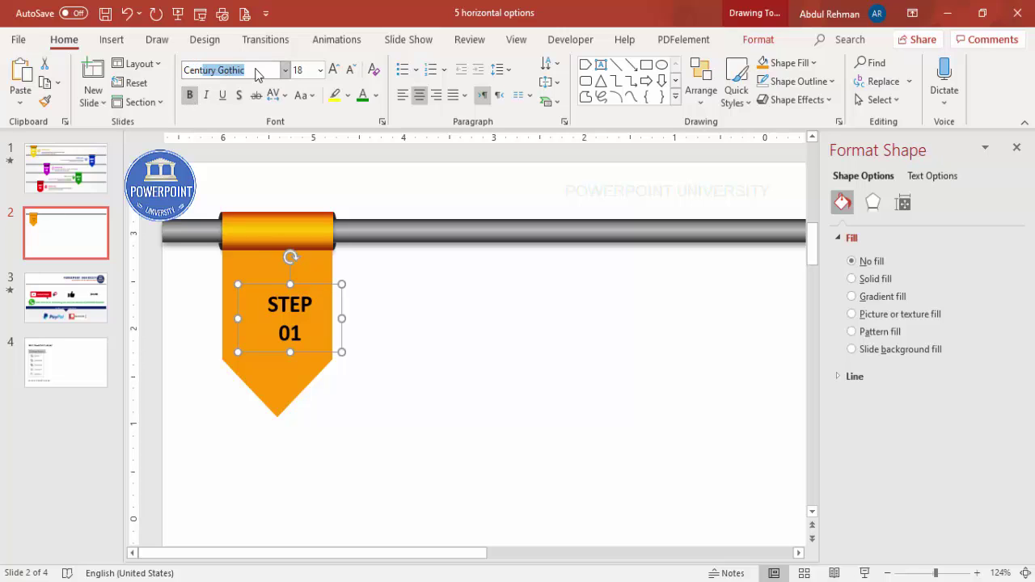
{"action": "type", "text": "tury"}
{"action": "key", "text": "Return"}
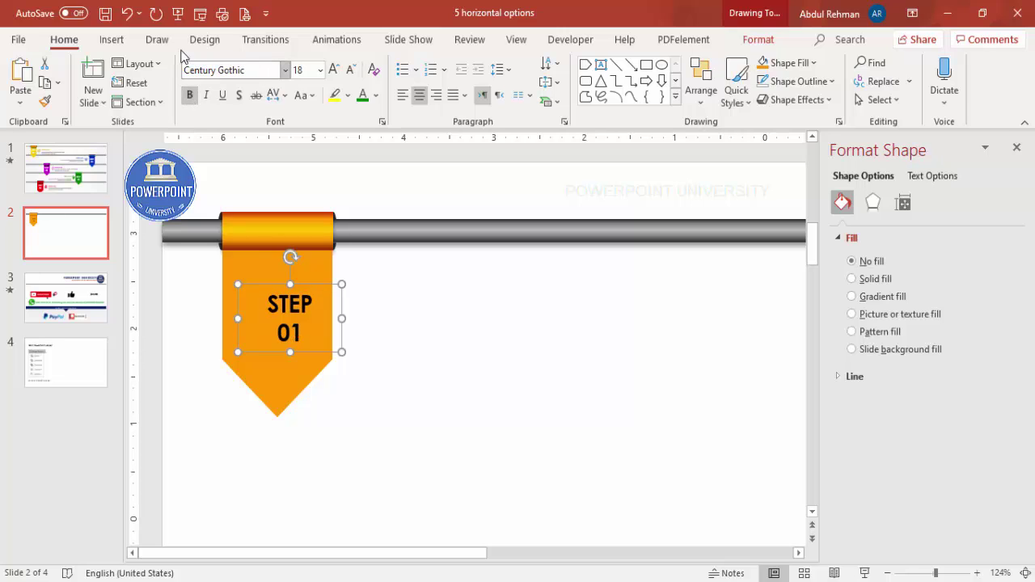
Add a text shadow, colour the label white, and centre it on the ribbon
{"action": "left_click", "coordinate": [241, 96]}
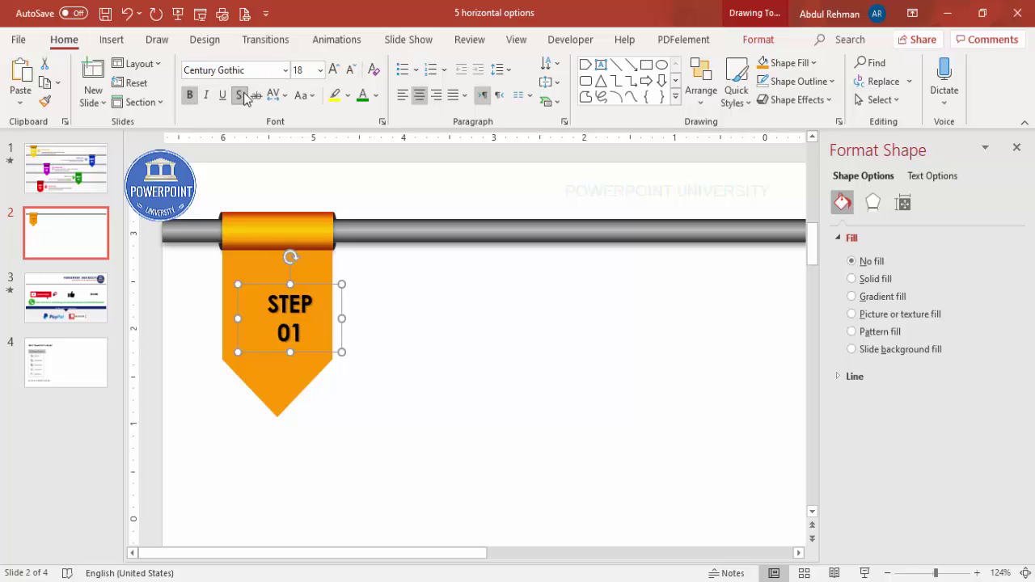
{"action": "left_click", "coordinate": [376, 96]}
{"action": "left_click", "coordinate": [363, 137]}
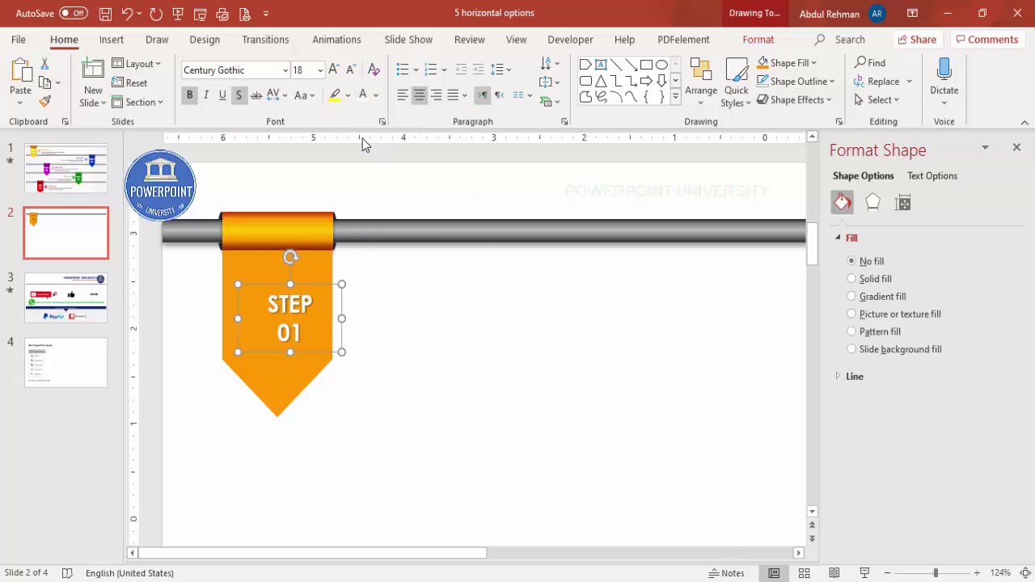
{"action": "left_click_drag", "start_coordinate": [303, 284], "coordinate": [304, 283]}
Set the STEP 01 text to size 20 and group the sleeve, end caps, banner and label
{"action": "left_click", "coordinate": [333, 70]}
{"action": "left_click", "coordinate": [334, 472]}
{"action": "left_click_drag", "start_coordinate": [377, 468], "coordinate": [198, 151]}
{"action": "left_click", "coordinate": [365, 461]}
{"action": "left_click_drag", "start_coordinate": [393, 479], "coordinate": [199, 176]}
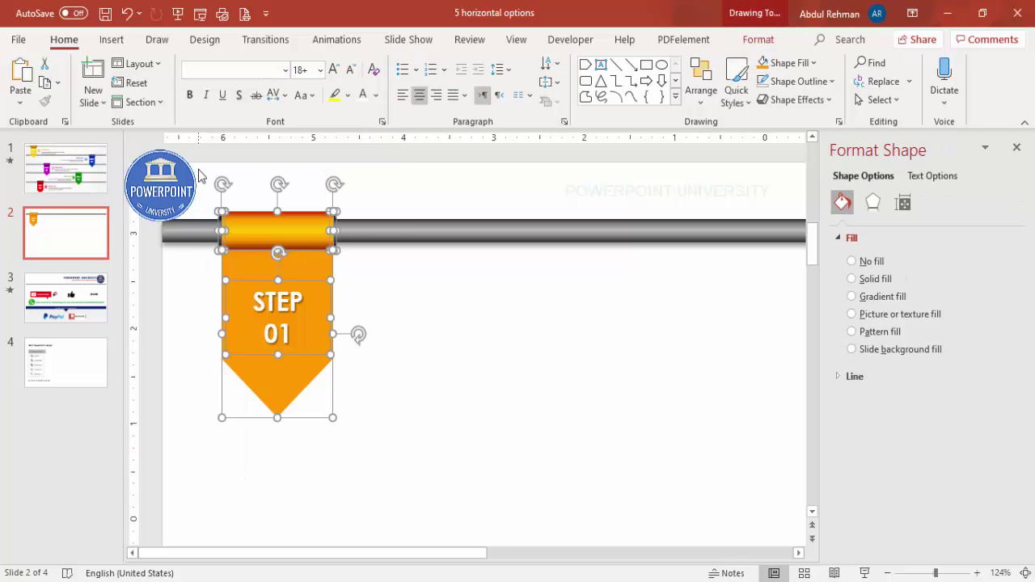
{"action": "key", "text": "ctrl+g"}
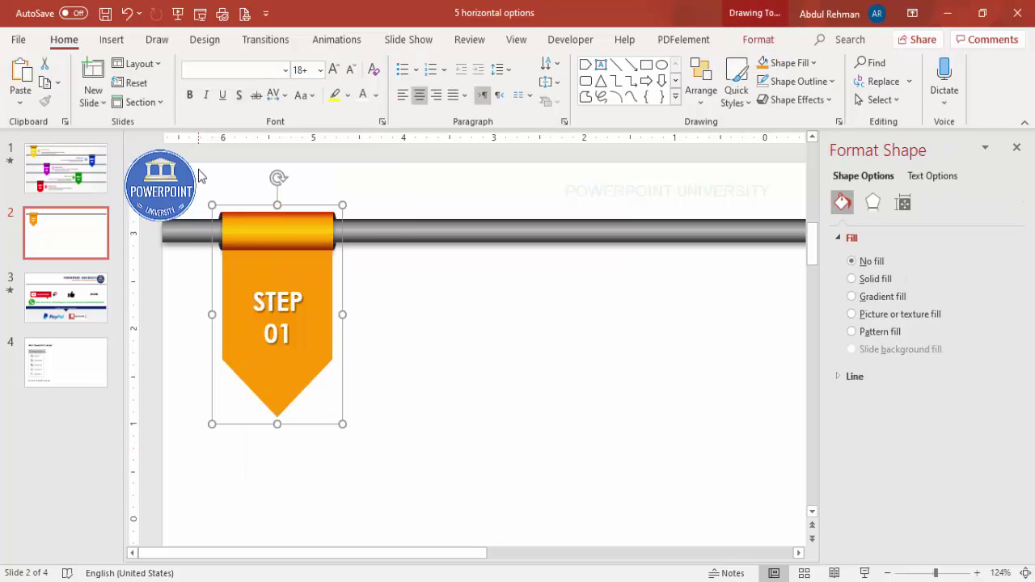
Give the grouped banner an outer shadow preset
{"action": "left_click", "coordinate": [874, 206]}
{"action": "left_click", "coordinate": [993, 261]}
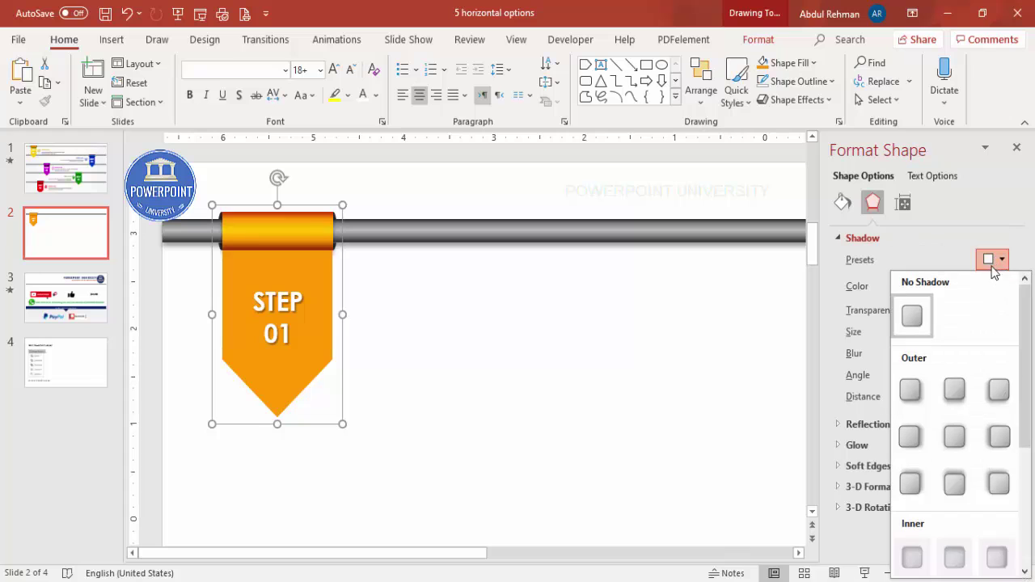
{"action": "left_click", "coordinate": [998, 390]}
{"action": "left_click", "coordinate": [538, 325]}
{"action": "left_click", "coordinate": [1025, 571]}
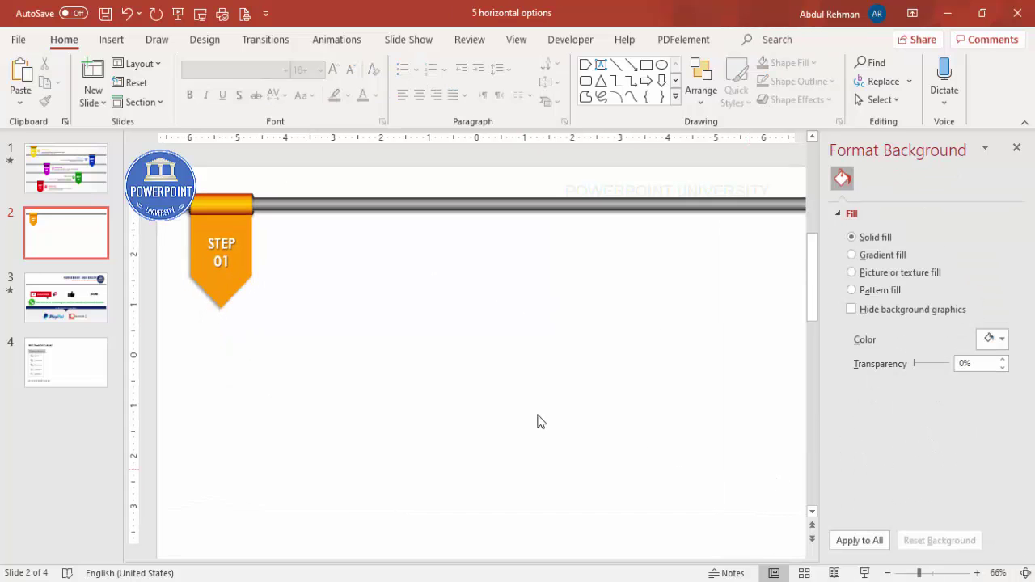
Nudge the STEP 01 banner toward the bar's left end
{"action": "left_click", "coordinate": [239, 224]}
{"action": "key", "text": "Right"}
{"action": "key", "text": "Right"}
{"action": "key", "text": "Right"}
{"action": "key", "text": "Right"}
{"action": "key", "text": "Right"}
{"action": "key", "text": "Right"}
{"action": "key", "text": "Right"}
{"action": "key", "text": "Right"}
{"action": "key", "text": "Right"}
{"action": "key", "text": "Right"}
{"action": "key", "text": "Right"}
{"action": "key", "text": "Right"}
{"action": "key", "text": "Right"}
{"action": "key", "text": "Right"}
{"action": "key", "text": "Right"}
{"action": "key", "text": "Right"}
{"action": "key", "text": "Right"}
{"action": "key", "text": "Right"}
{"action": "key", "text": "Right"}
{"action": "key", "text": "Right"}
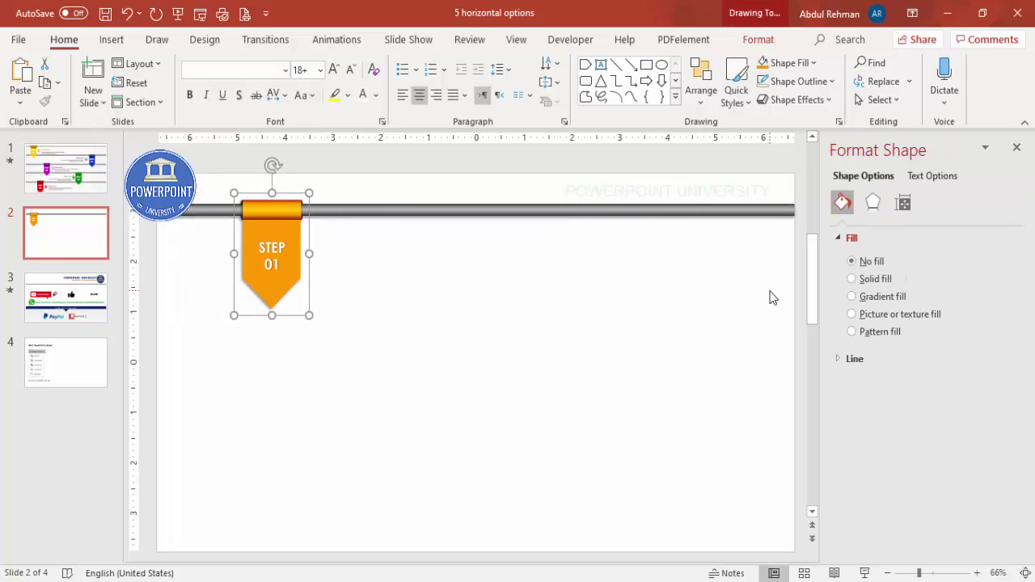
{"action": "key", "text": "Left"}
{"action": "key", "text": "Left"}
{"action": "key", "text": "Left"}
{"action": "key", "text": "Left"}
{"action": "key", "text": "Left"}
{"action": "key", "text": "Left"}
{"action": "key", "text": "Left"}
{"action": "key", "text": "Left"}
{"action": "key", "text": "Left"}
{"action": "key", "text": "Left"}
{"action": "key", "text": "Left"}
{"action": "key", "text": "Left"}
{"action": "key", "text": "Left"}
{"action": "key", "text": "Left"}
{"action": "key", "text": "Left"}
{"action": "key", "text": "Left"}
{"action": "key", "text": "Left"}
{"action": "key", "text": "Left"}
{"action": "key", "text": "Left"}
{"action": "key", "text": "Left"}
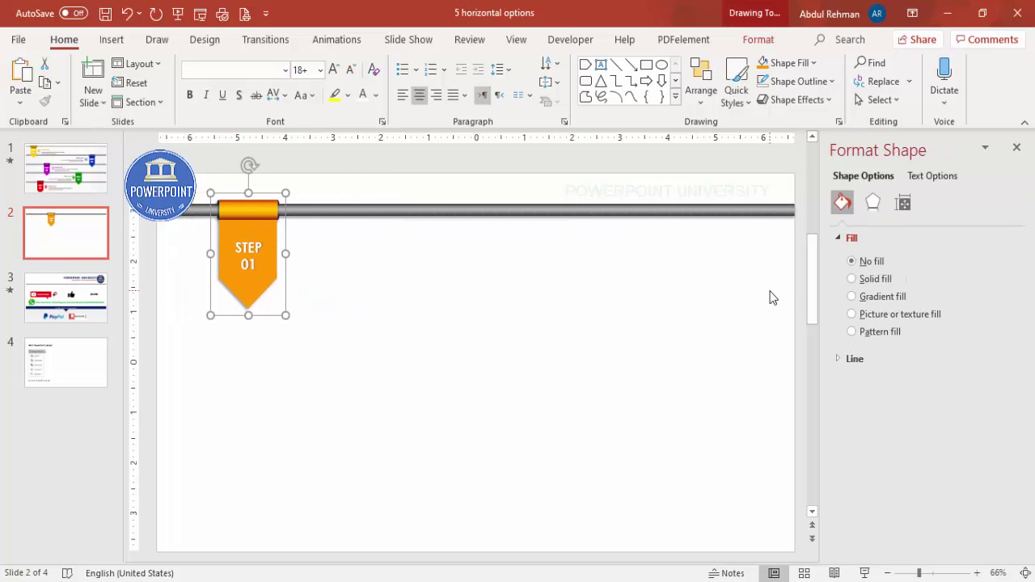
{"action": "key", "text": "ctrl+Left"}
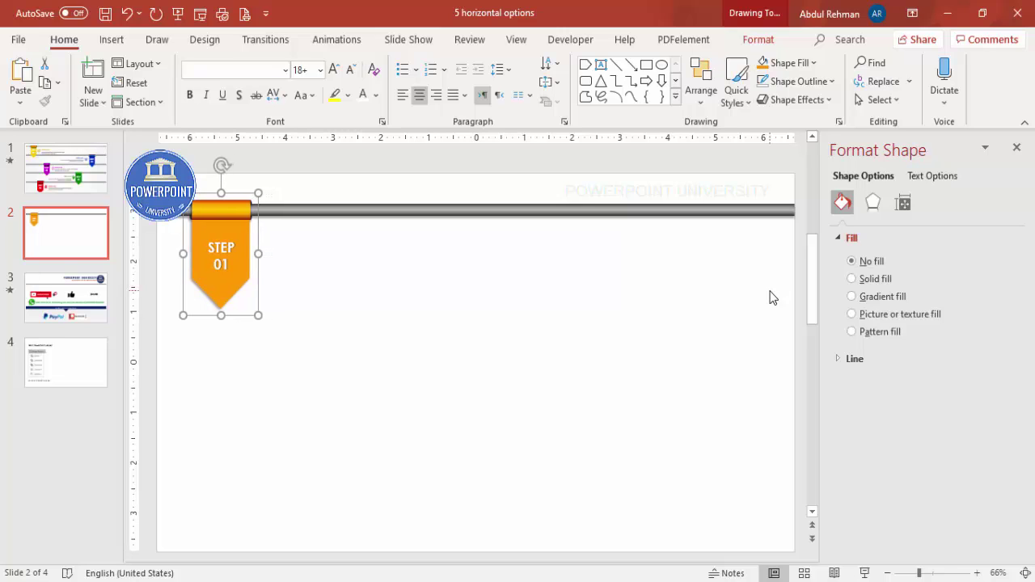
Copy the bar with its banner downward, then repeat twice for four evenly spaced rows
{"action": "left_click", "coordinate": [390, 215], "text": "shift"}
{"action": "left_click_drag", "start_coordinate": [389, 214], "coordinate": [379, 295]}
{"action": "key", "text": "ctrl+d"}
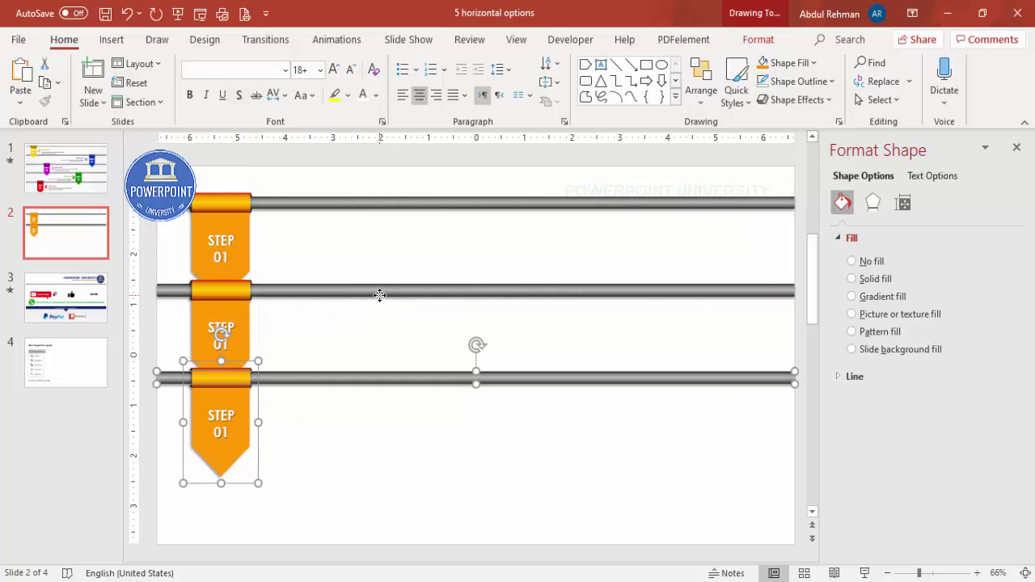
{"action": "key", "text": "ctrl+d"}
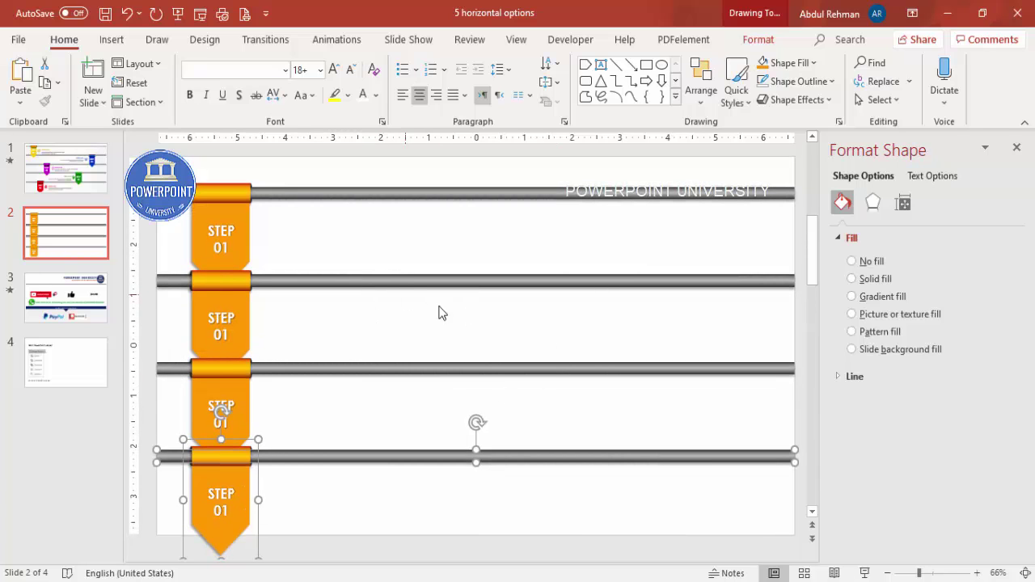
Shift the bottom, third-row and second-row banners right by different amounts along their bars
{"action": "left_click", "coordinate": [471, 316]}
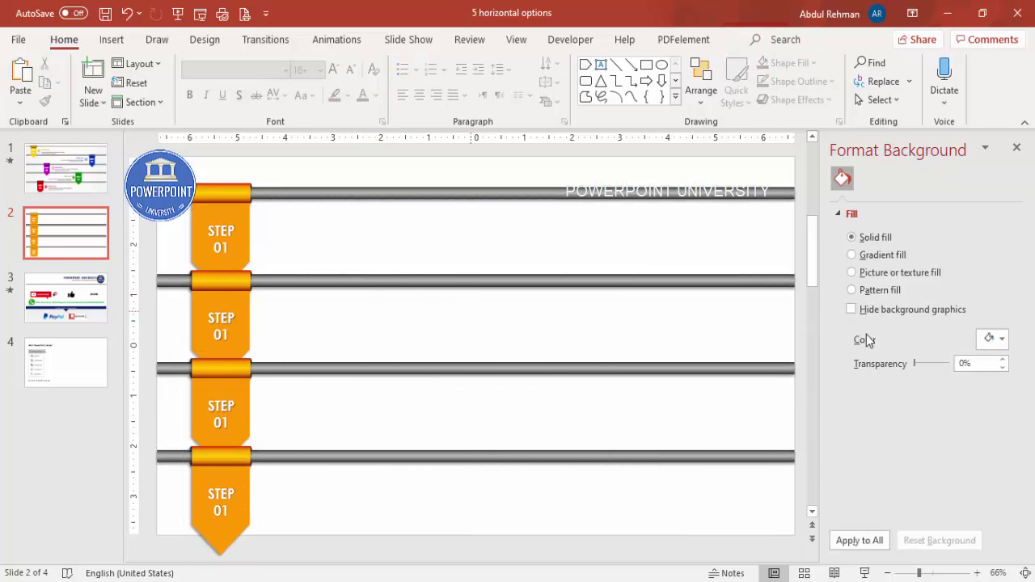
{"action": "left_click", "coordinate": [239, 458]}
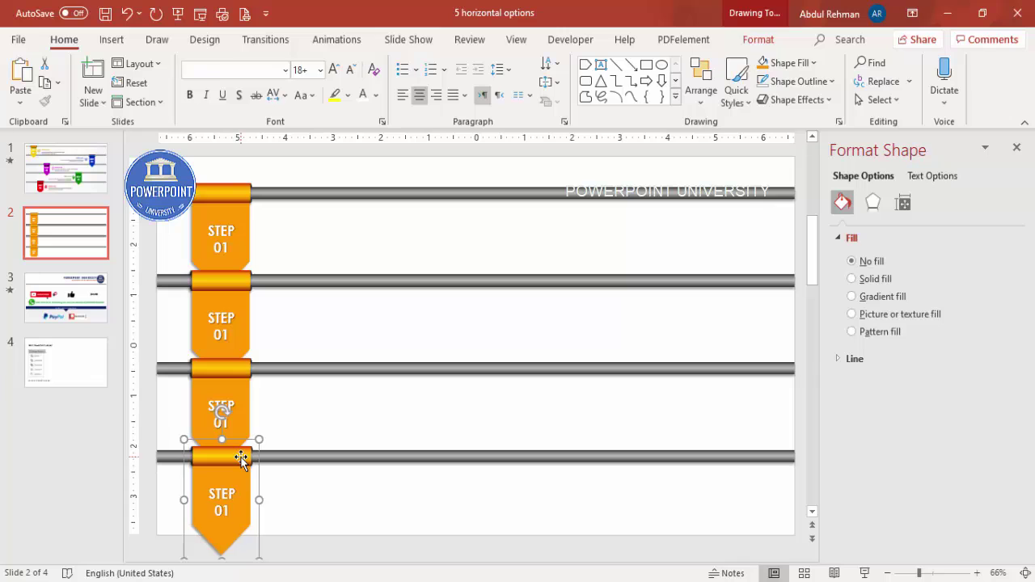
{"action": "key", "text": "Right"}
{"action": "key", "text": "Right"}
{"action": "key", "text": "Right"}
{"action": "key", "text": "Right"}
{"action": "key", "text": "Right"}
{"action": "key", "text": "Right"}
{"action": "key", "text": "Right"}
{"action": "key", "text": "Right"}
{"action": "key", "text": "Right"}
{"action": "key", "text": "Right"}
{"action": "key", "text": "Right"}
{"action": "key", "text": "Right"}
{"action": "key", "text": "Right"}
{"action": "key", "text": "Right"}
{"action": "key", "text": "Right"}
{"action": "key", "text": "Right"}
{"action": "key", "text": "Right"}
{"action": "key", "text": "Right"}
{"action": "key", "text": "Right"}
{"action": "key", "text": "Right"}
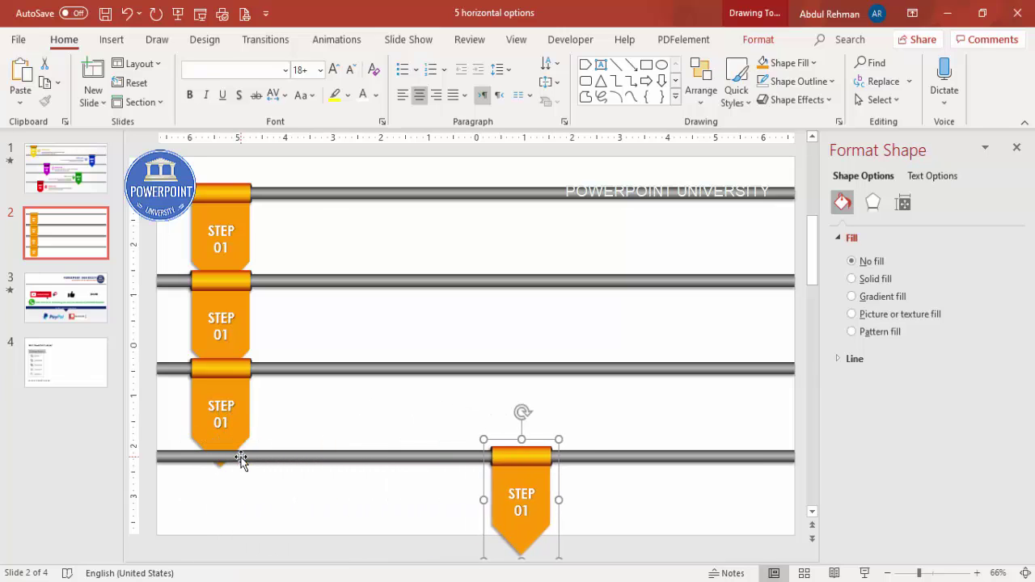
{"action": "key", "text": "Right"}
{"action": "key", "text": "Right"}
{"action": "key", "text": "Right"}
{"action": "key", "text": "Right"}
{"action": "key", "text": "Right"}
{"action": "key", "text": "Right"}
{"action": "key", "text": "Right"}
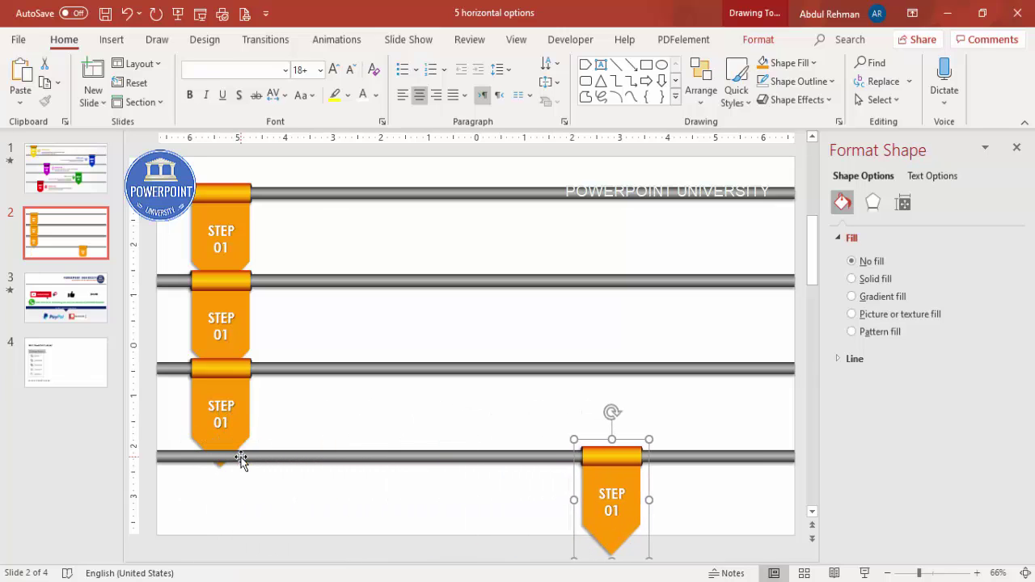
{"action": "key", "text": "Right"}
{"action": "key", "text": "Right"}
{"action": "left_click", "coordinate": [212, 382]}
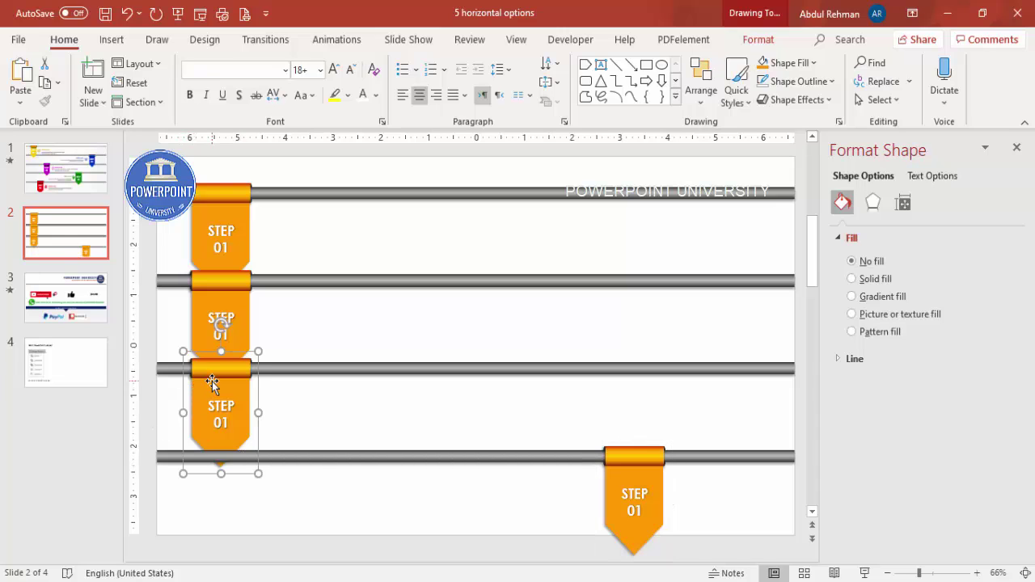
{"action": "key", "text": "Right"}
{"action": "key", "text": "Right"}
{"action": "key", "text": "Right"}
{"action": "key", "text": "Right"}
{"action": "key", "text": "Right"}
{"action": "key", "text": "Right"}
{"action": "key", "text": "Right"}
{"action": "key", "text": "Right"}
{"action": "key", "text": "Right"}
{"action": "key", "text": "Right"}
{"action": "key", "text": "Right"}
{"action": "key", "text": "Right"}
{"action": "key", "text": "Right"}
{"action": "key", "text": "Right"}
{"action": "key", "text": "Right"}
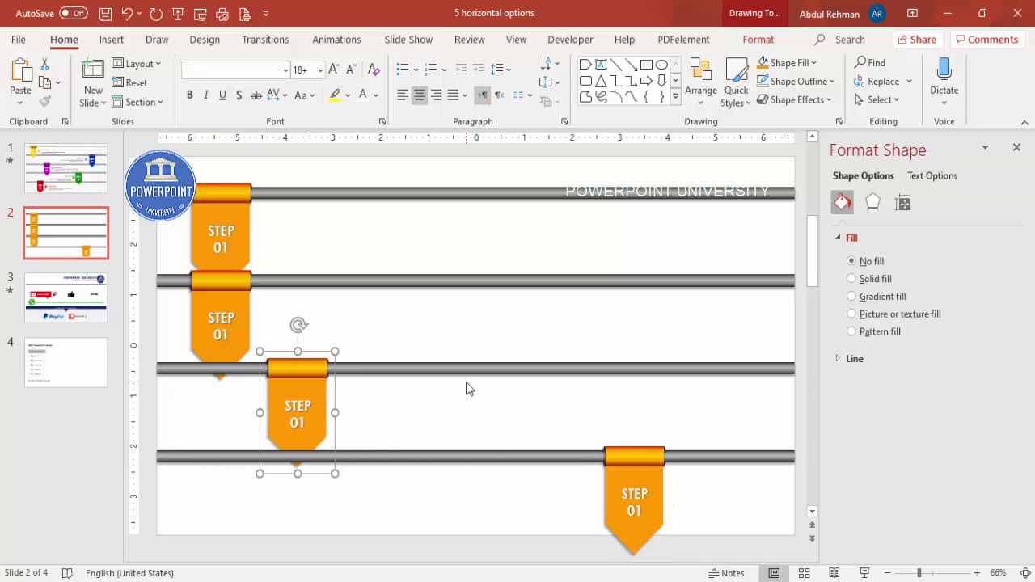
{"action": "key", "text": "Right"}
{"action": "key", "text": "Right"}
{"action": "key", "text": "Right"}
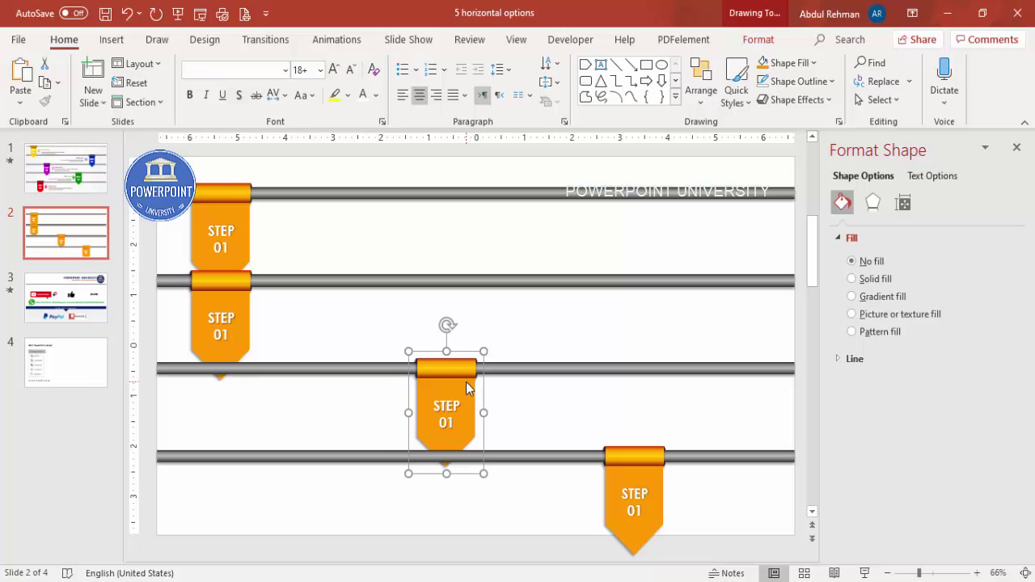
{"action": "left_click", "coordinate": [241, 270]}
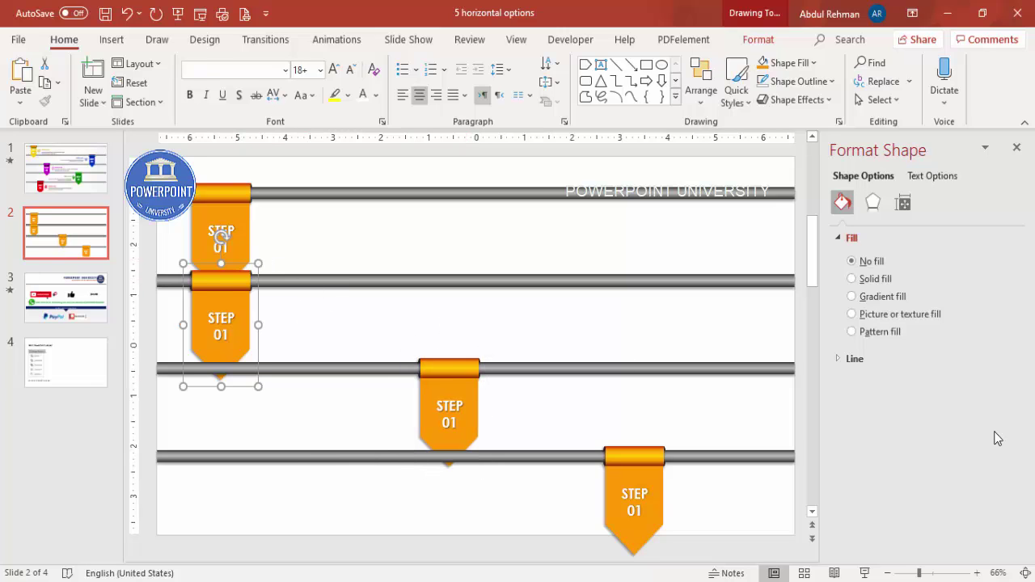
{"action": "key", "text": "Right"}
{"action": "key", "text": "Right"}
{"action": "key", "text": "Right"}
{"action": "key", "text": "Right"}
{"action": "key", "text": "Right"}
{"action": "key", "text": "Right"}
{"action": "key", "text": "Right"}
{"action": "key", "text": "Right"}
{"action": "key", "text": "Right"}
{"action": "key", "text": "Right"}
{"action": "key", "text": "Right"}
{"action": "key", "text": "Right"}
{"action": "key", "text": "Right"}
{"action": "key", "text": "Right"}
{"action": "key", "text": "Right"}
{"action": "key", "text": "Right"}
{"action": "key", "text": "Right"}
{"action": "key", "text": "Right"}
{"action": "key", "text": "Right"}
{"action": "key", "text": "Right"}
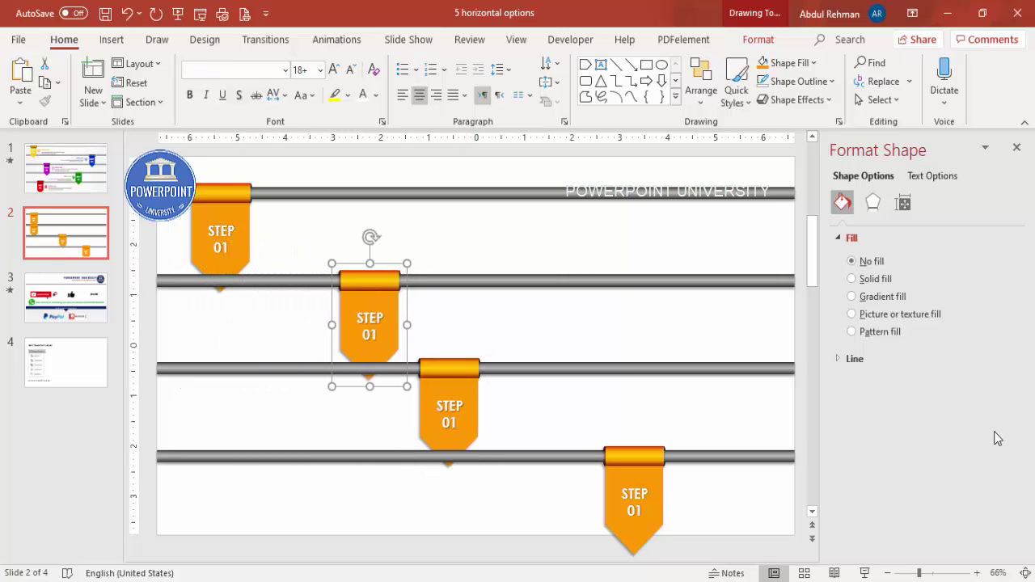
{"action": "key", "text": "Right"}
{"action": "key", "text": "Right"}
{"action": "key", "text": "Right"}
{"action": "key", "text": "Right"}
{"action": "key", "text": "Right"}
{"action": "key", "text": "Right"}
{"action": "key", "text": "Right"}
{"action": "key", "text": "Right"}
{"action": "key", "text": "Right"}
{"action": "key", "text": "Right"}
{"action": "key", "text": "Right"}
{"action": "key", "text": "Right"}
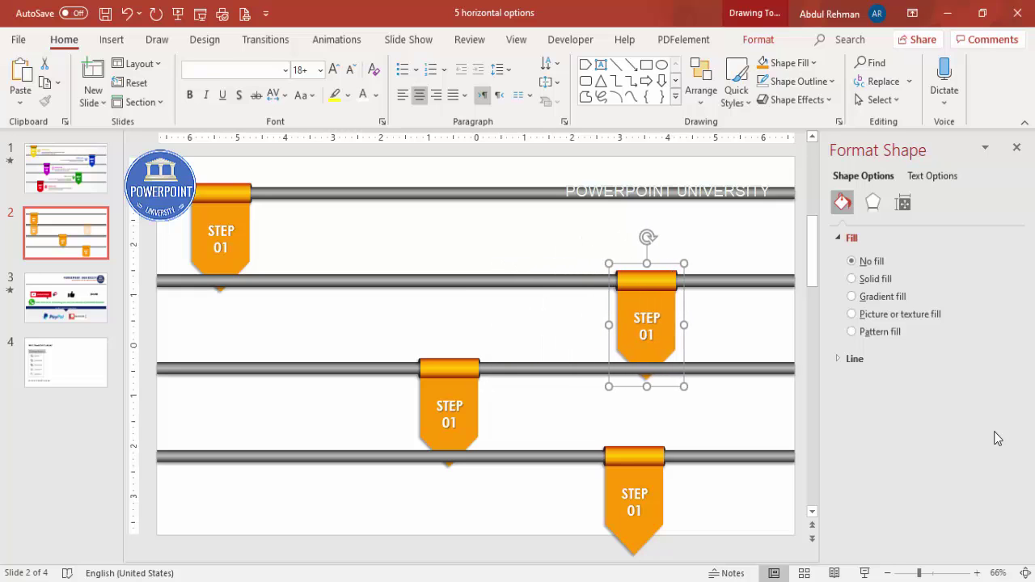
{"action": "left_click", "coordinate": [768, 40]}
Bring every STEP banner in front of its bar
{"action": "left_click", "coordinate": [818, 65]}
{"action": "left_click", "coordinate": [789, 104]}
{"action": "left_click", "coordinate": [211, 194]}
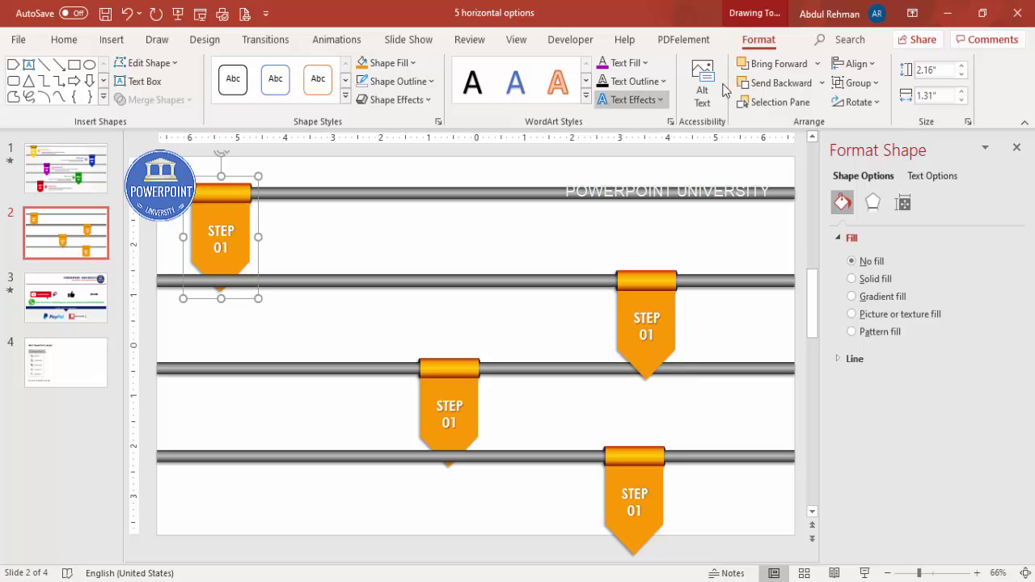
{"action": "left_click", "coordinate": [818, 65]}
{"action": "left_click", "coordinate": [781, 105]}
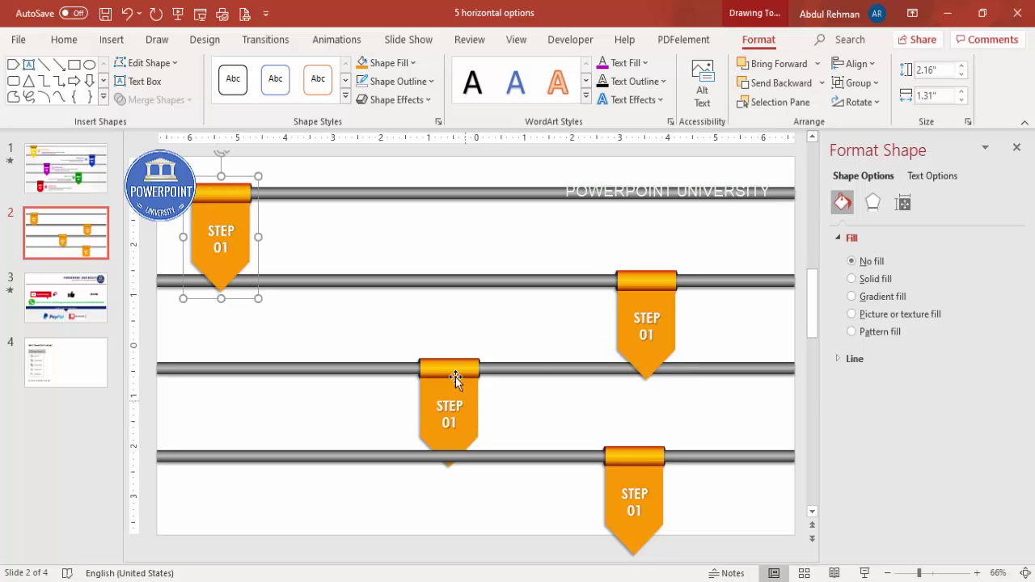
{"action": "left_click", "coordinate": [455, 383]}
{"action": "left_click", "coordinate": [636, 455], "text": "shift"}
{"action": "left_click", "coordinate": [818, 64]}
{"action": "left_click", "coordinate": [792, 86]}
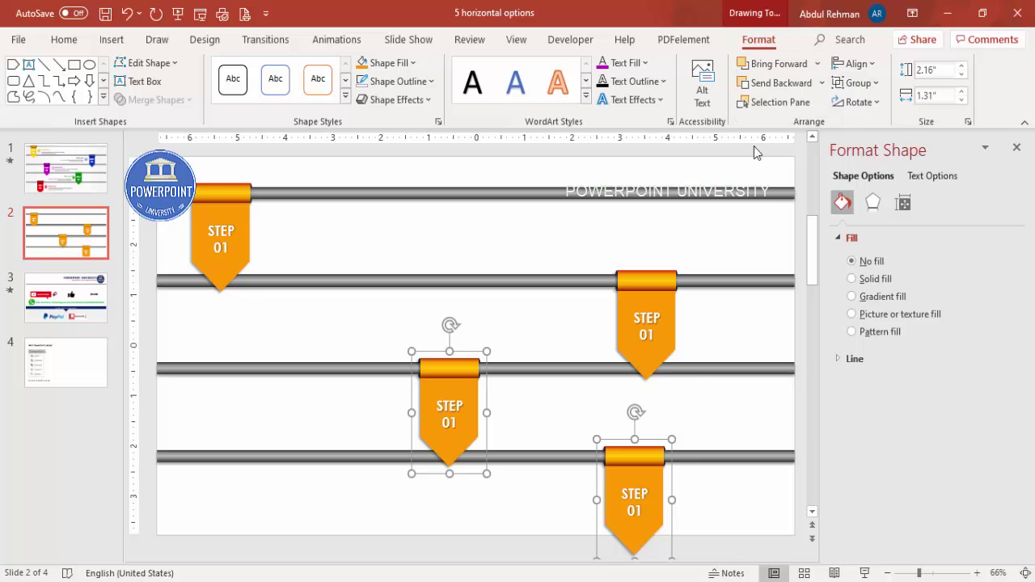
{"action": "left_click", "coordinate": [462, 225]}
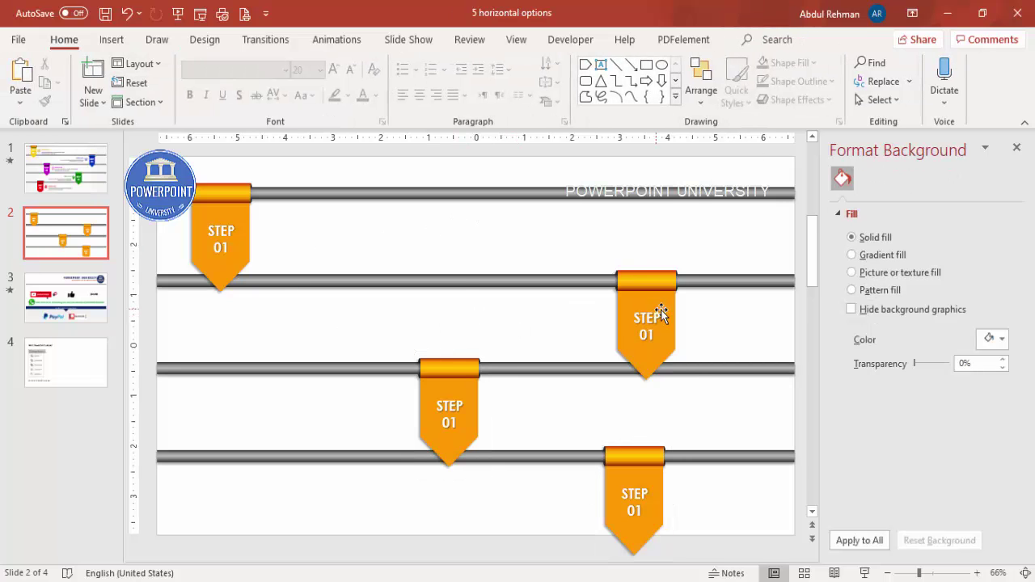
Renumber the second and third banners to STEP 02 and STEP 03
{"action": "left_click", "coordinate": [647, 334]}
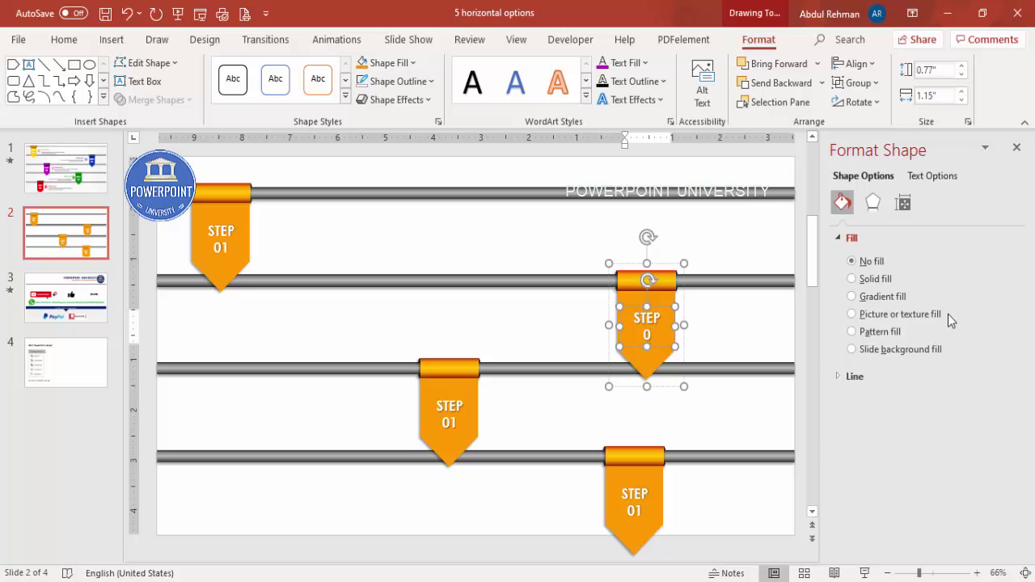
{"action": "left_click", "coordinate": [469, 447]}
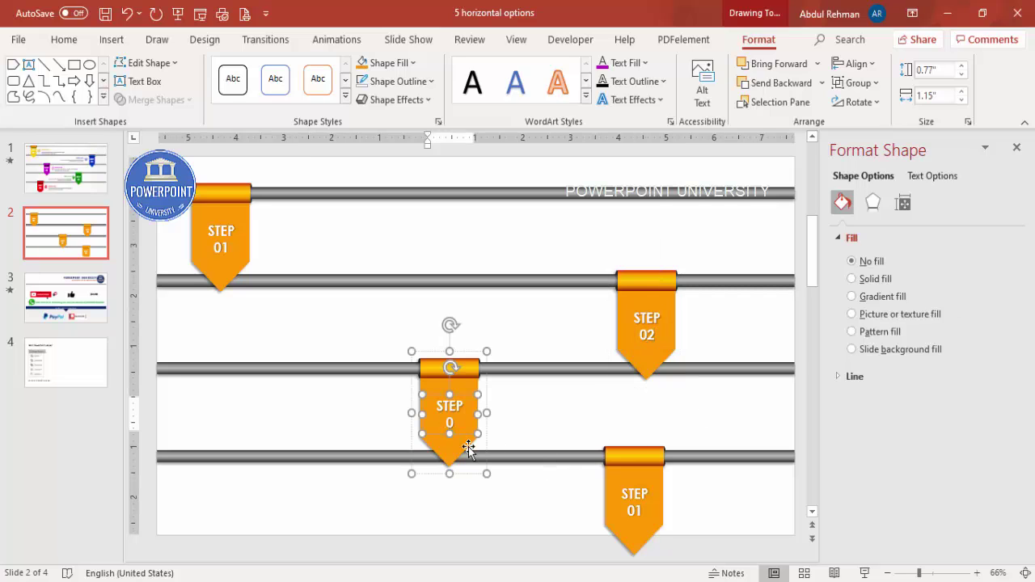
{"action": "key", "text": "BackSpace"}
{"action": "type", "text": "3"}
{"action": "left_click", "coordinate": [638, 508]}
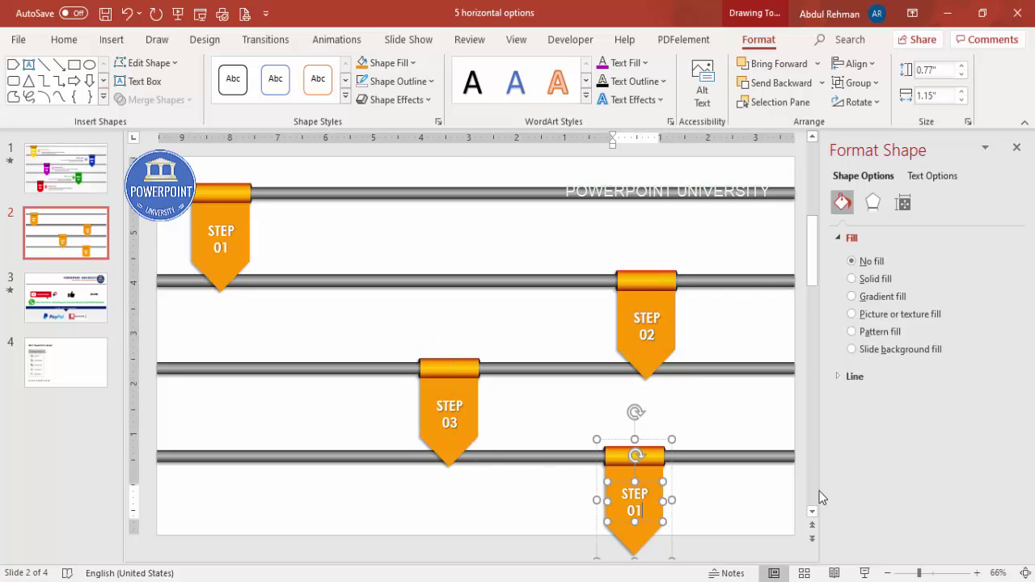